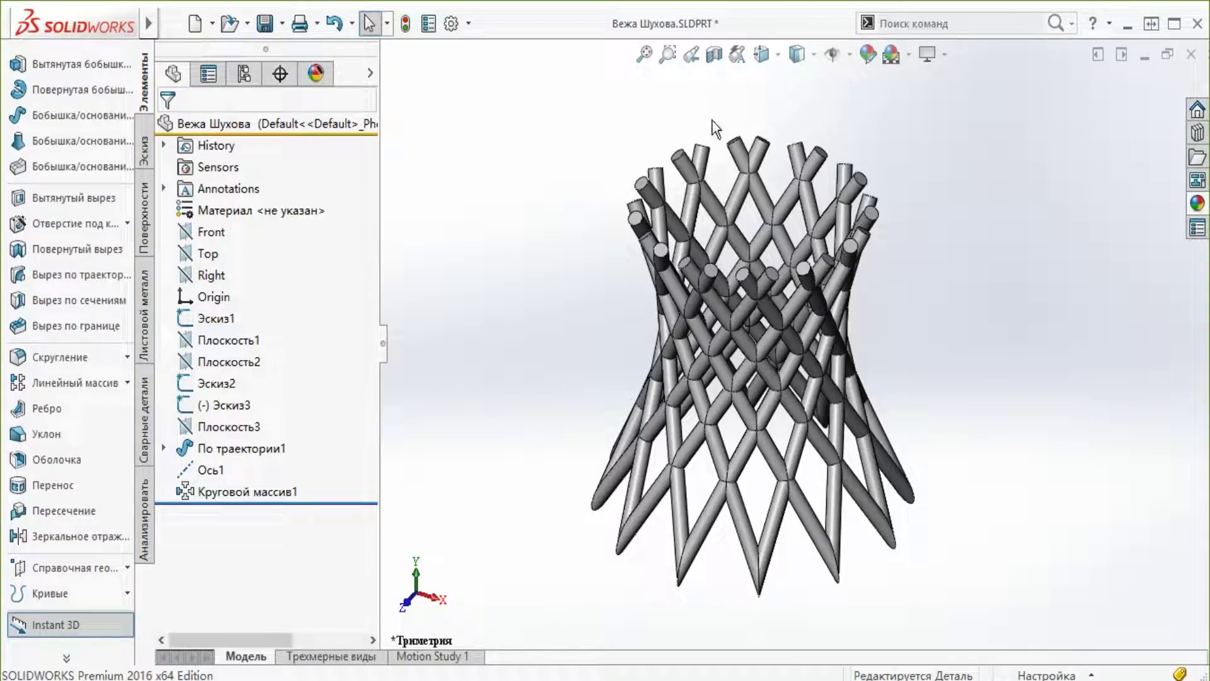
Inspect the existing tower from the front, top, bottom and trimetric views
click(763, 55)
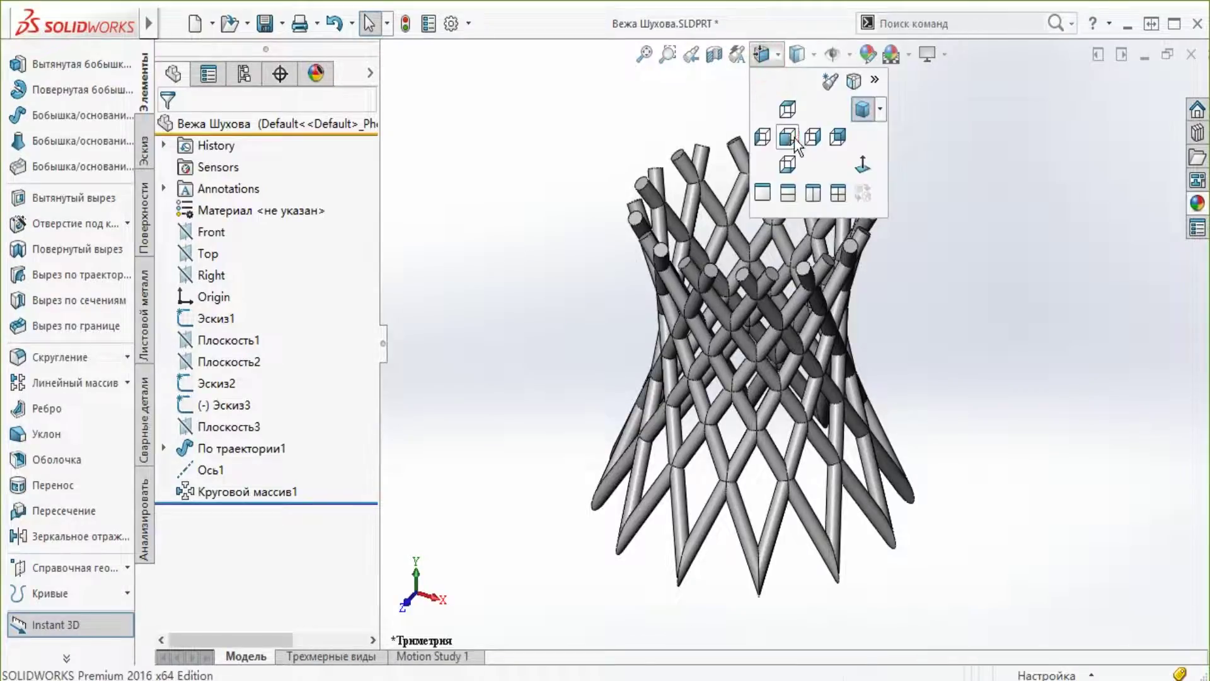
click(780, 185)
click(763, 55)
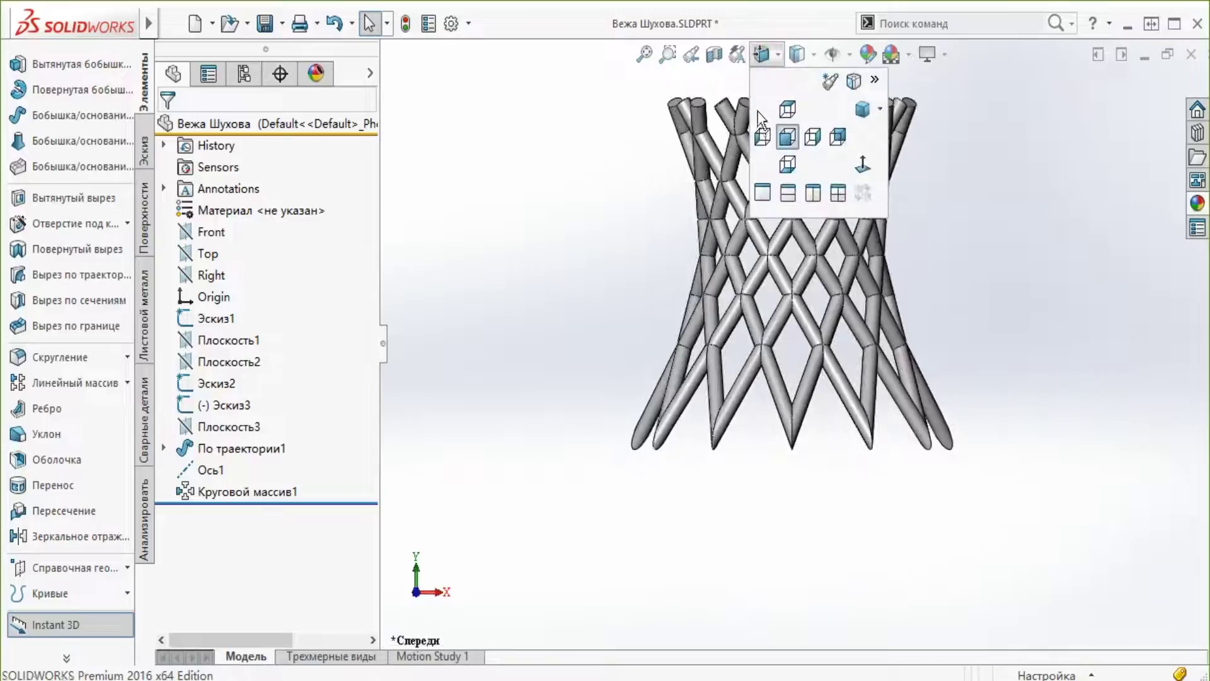
click(782, 135)
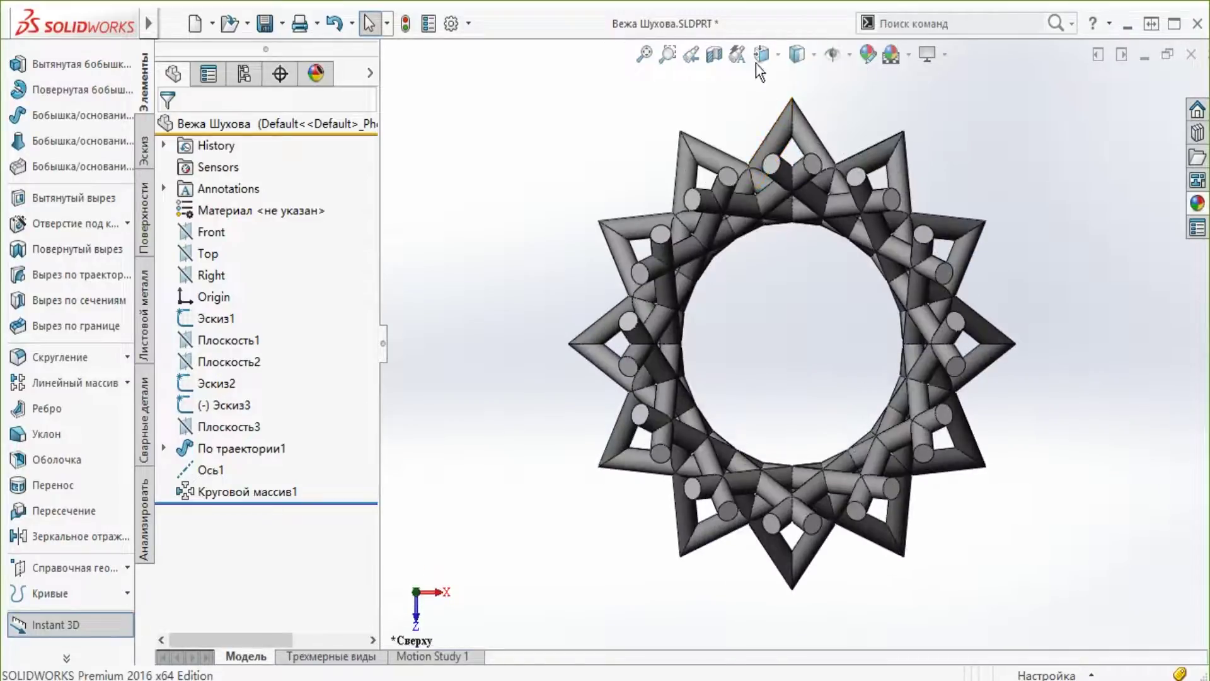
click(763, 55)
click(781, 161)
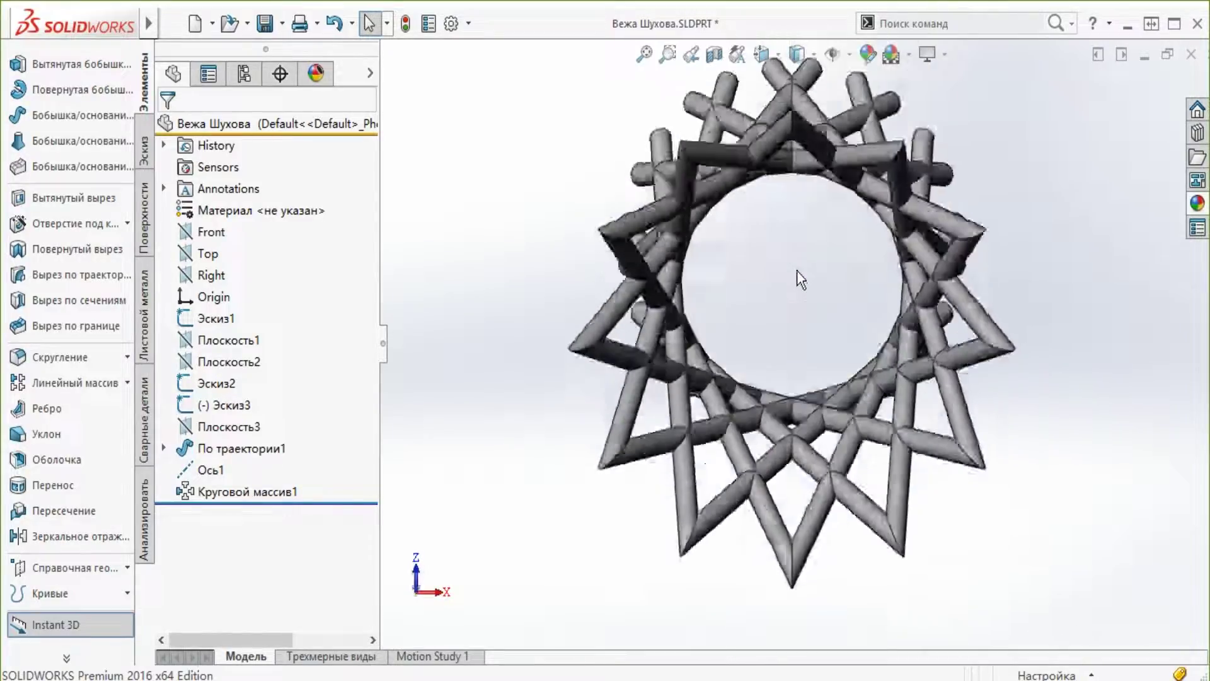
click(762, 56)
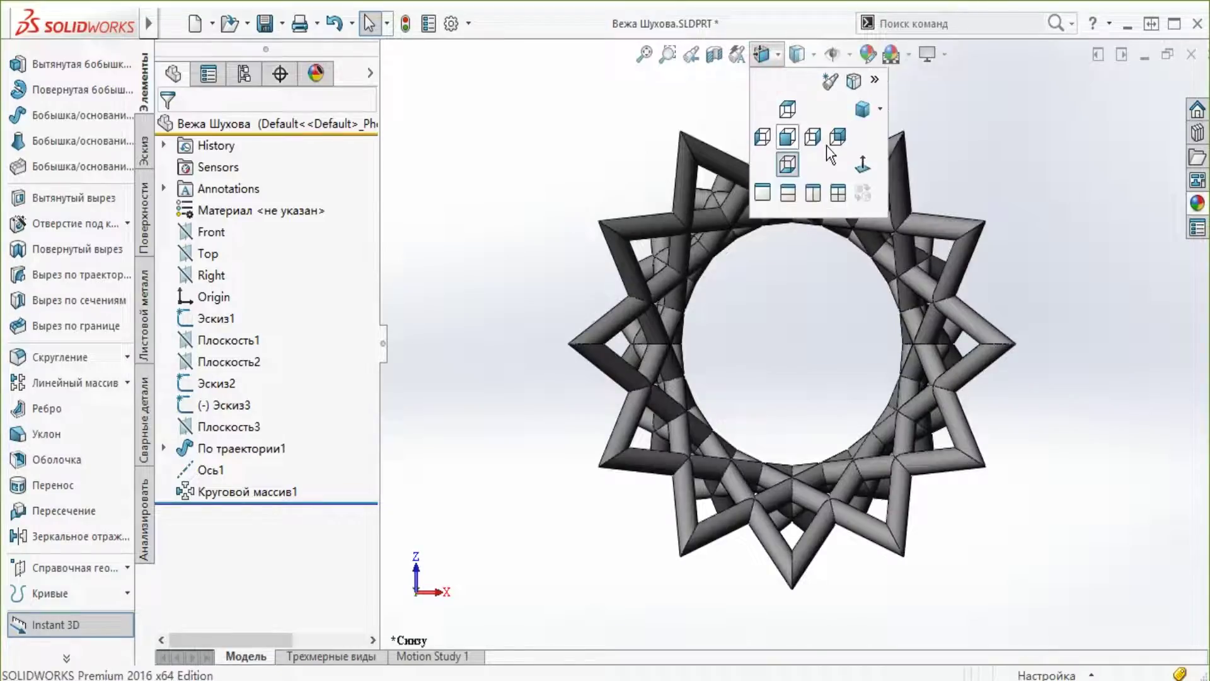
click(863, 107)
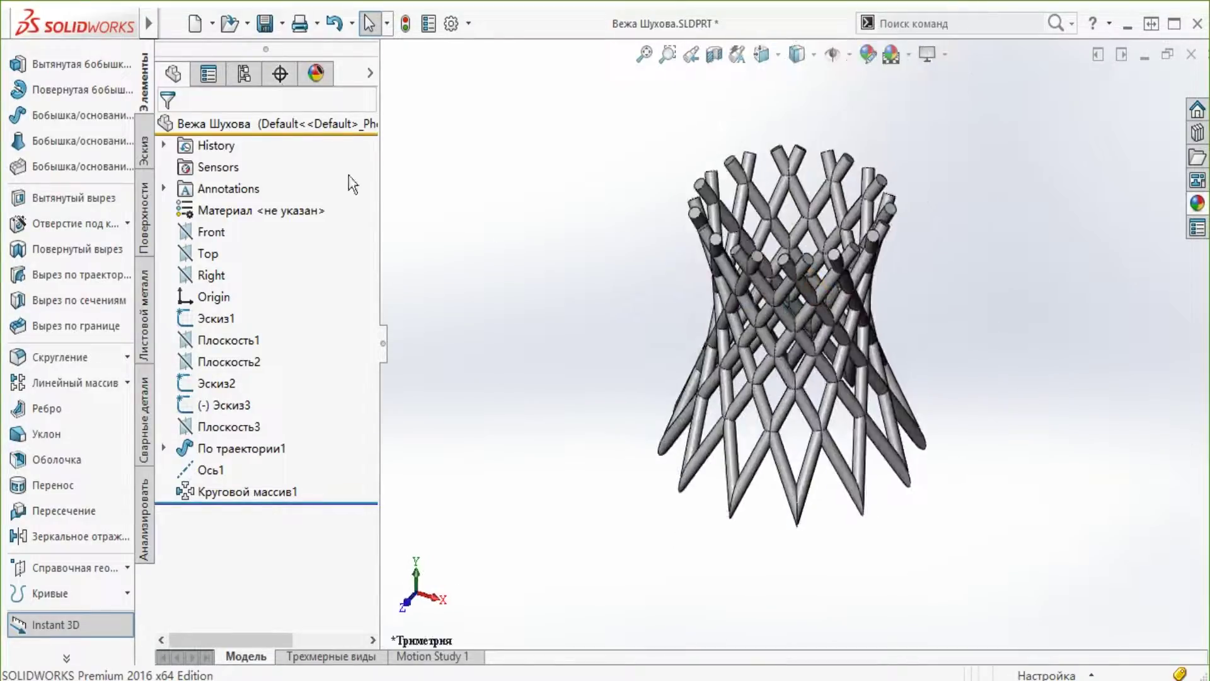
Create a new blank part and select its Top plane
click(212, 23)
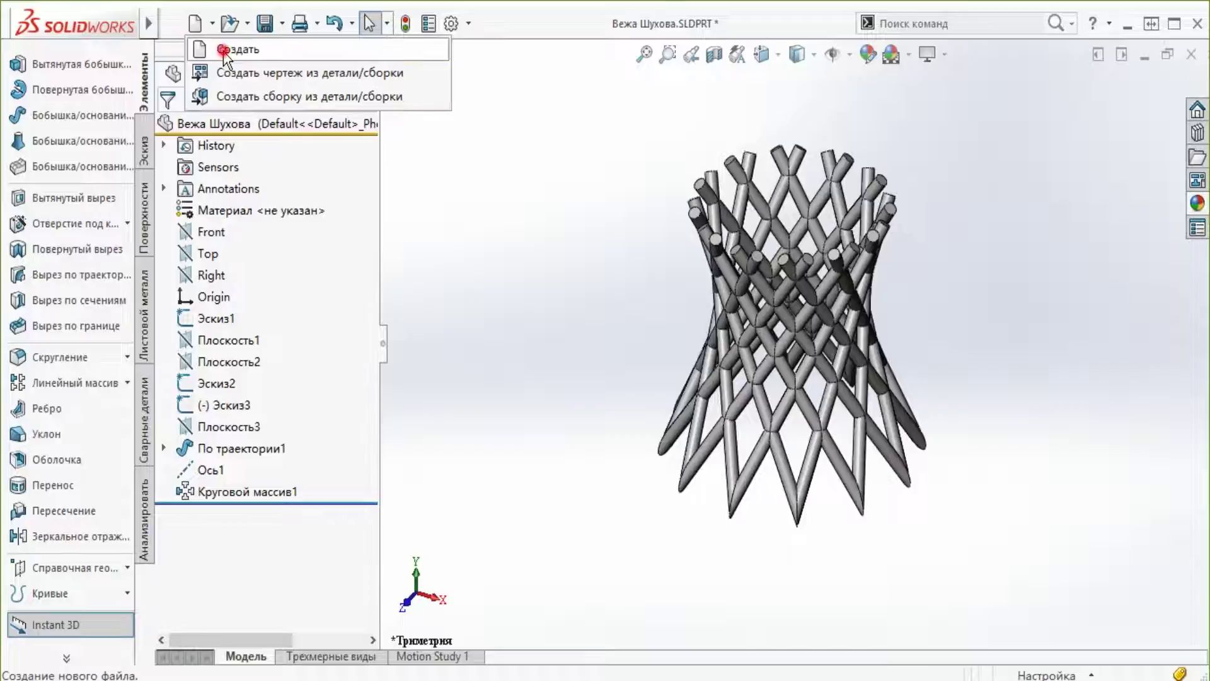
click(225, 44)
double_click(324, 198)
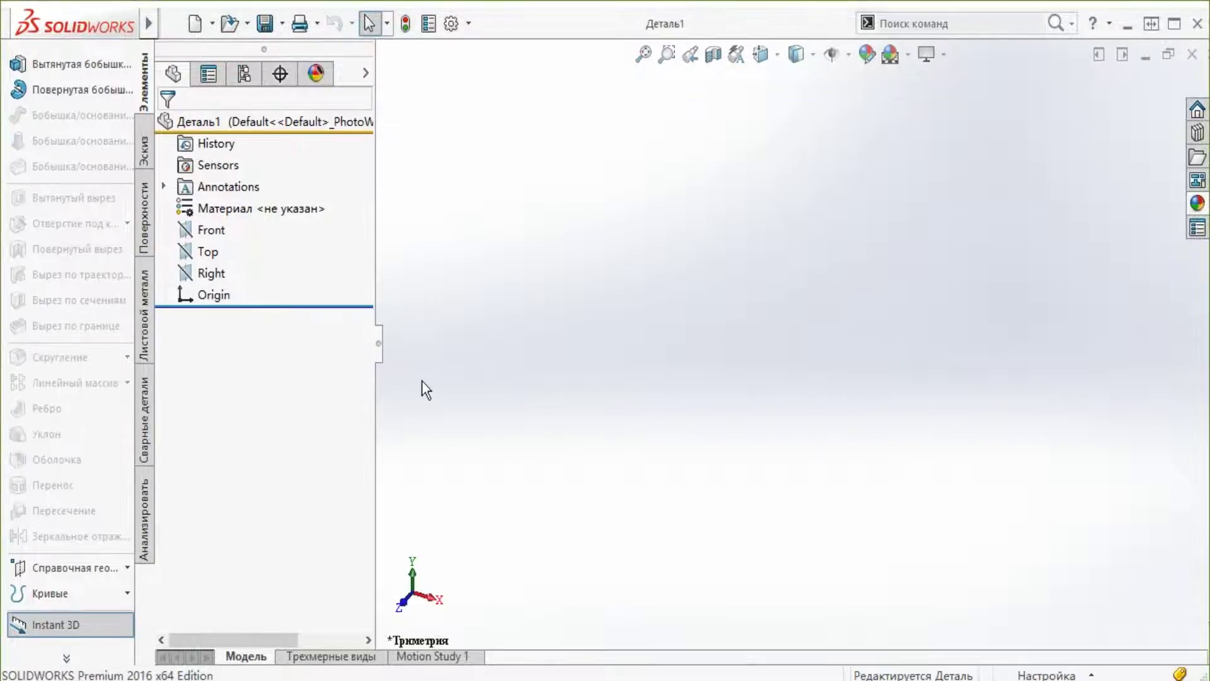
click(209, 253)
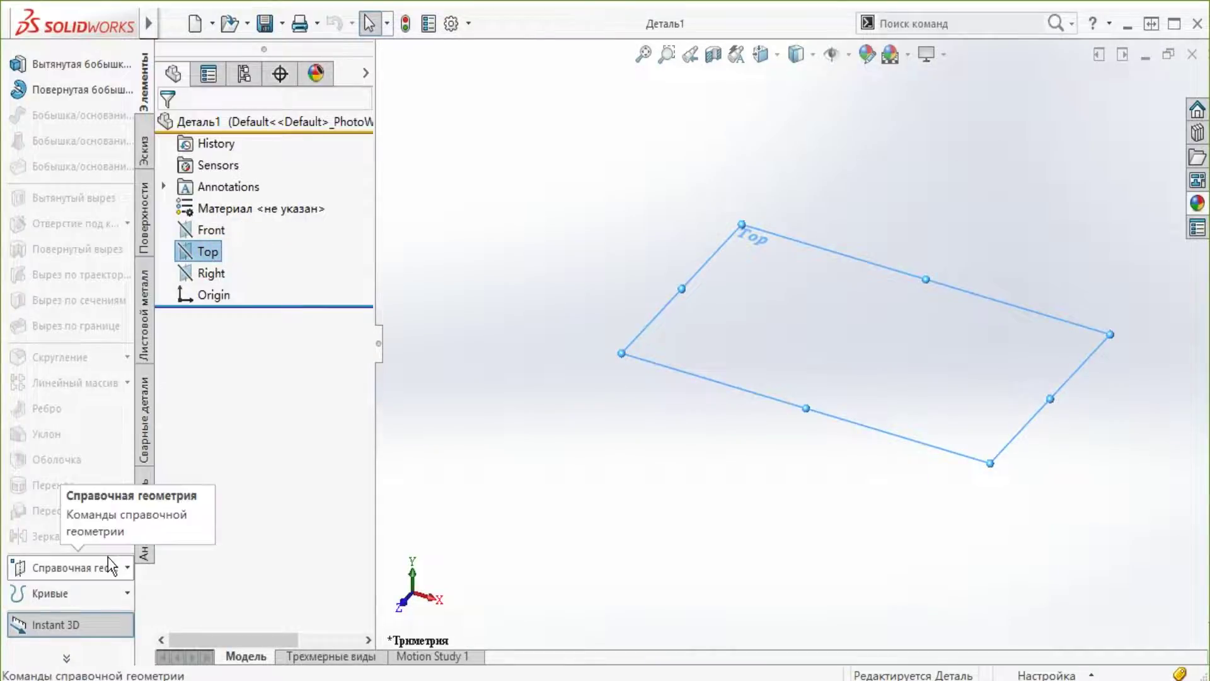
Offset two reference planes from the Top plane at 50 mm spacing
click(101, 567)
click(166, 571)
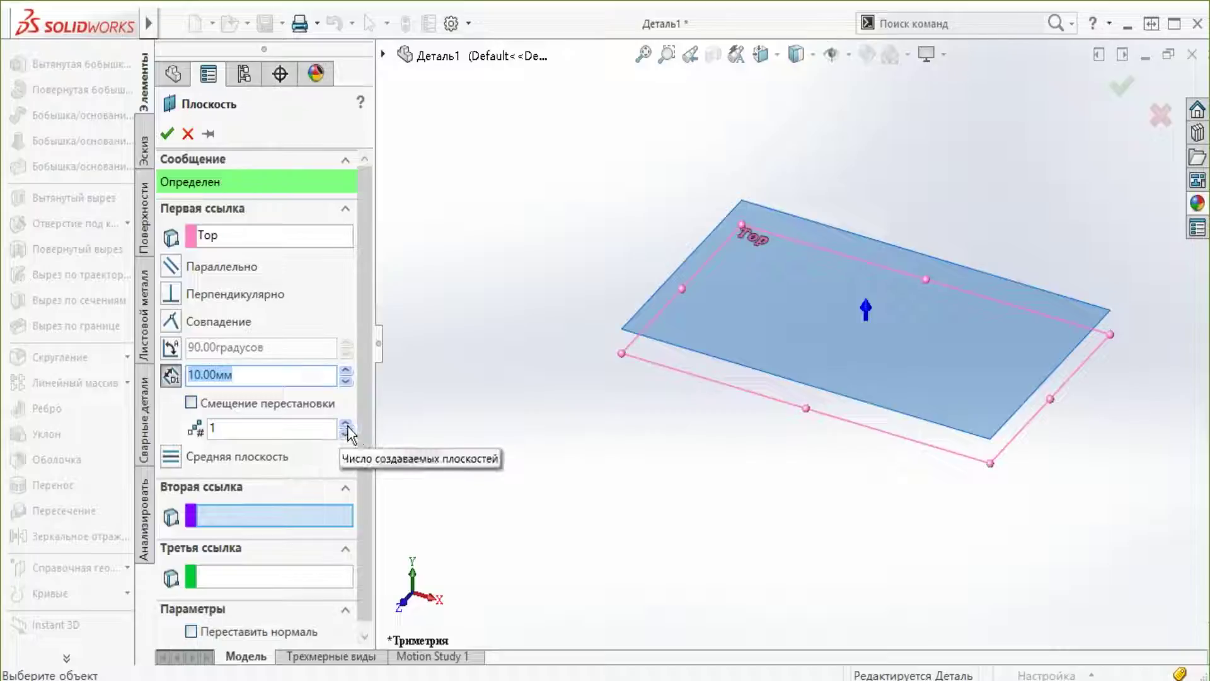
click(345, 424)
double_click(257, 376)
text(50)
key(Return)
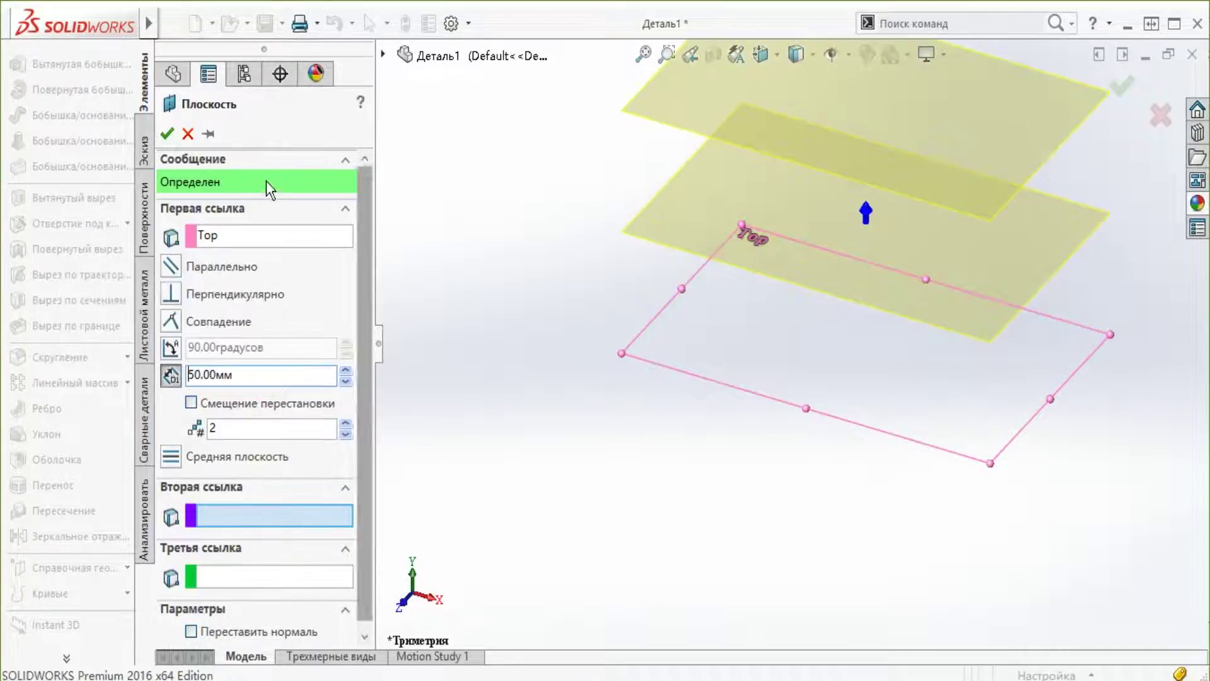
click(165, 134)
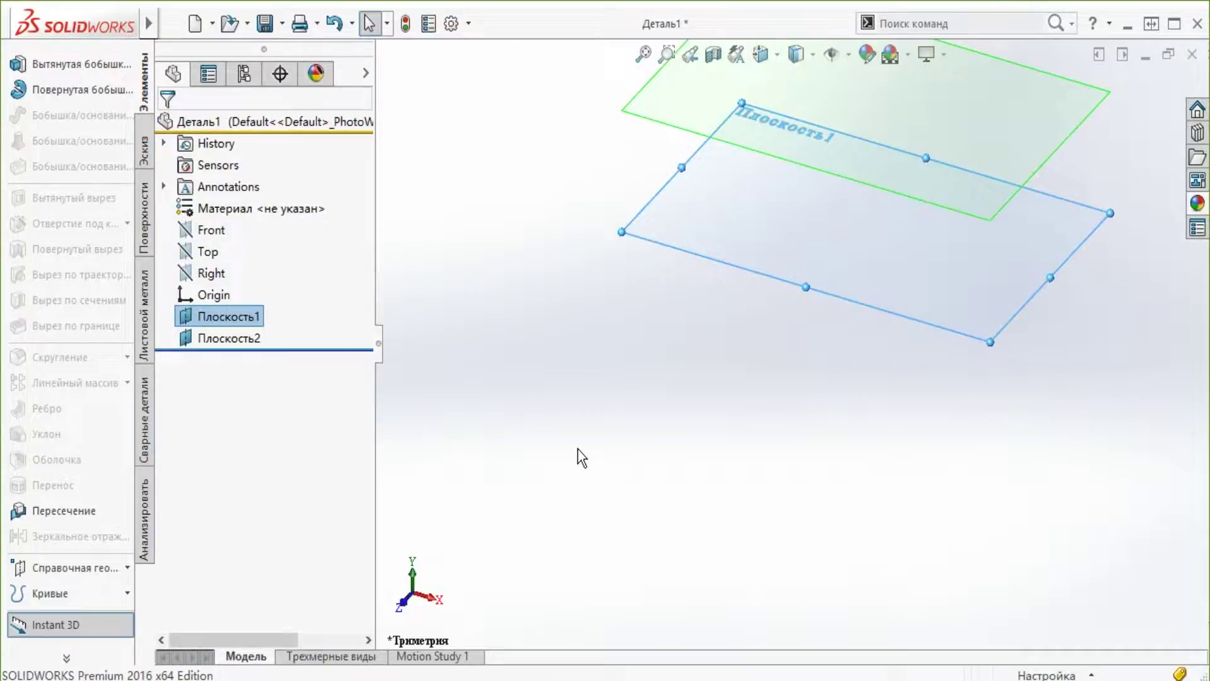
Sketch a circle centred on the origin on the Top plane
click(204, 252)
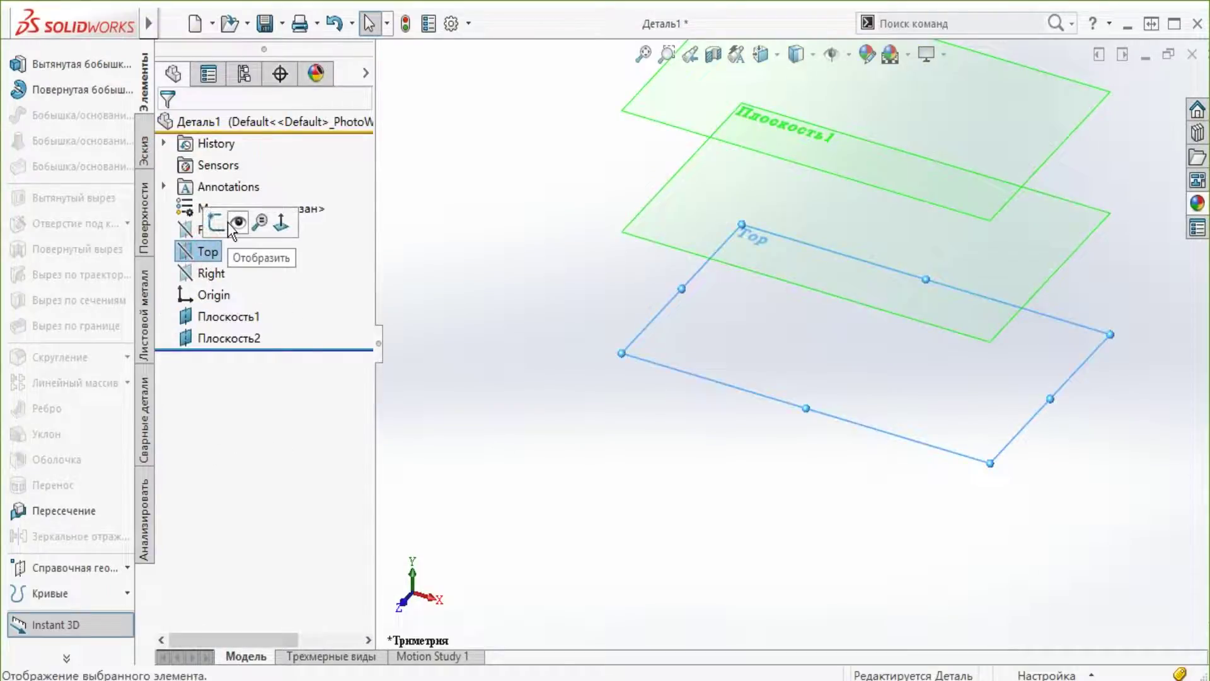
click(218, 222)
click(18, 146)
click(791, 343)
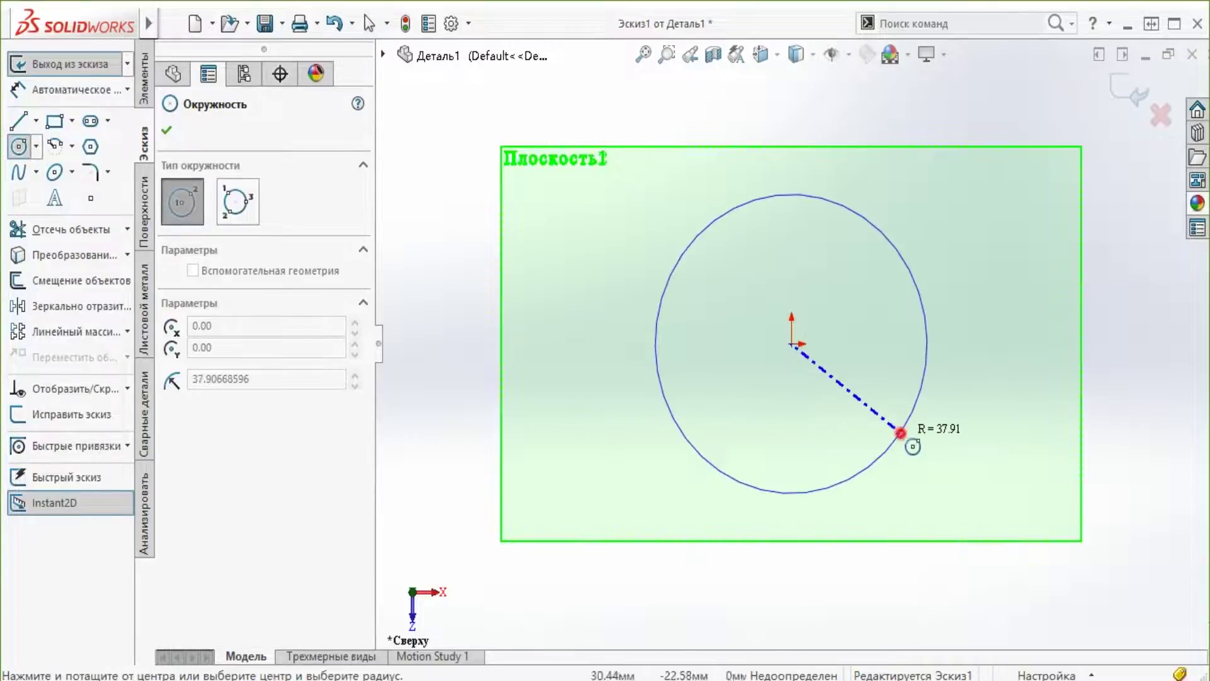
click(898, 427)
key(Escape)
Dimension the circle's diameter to 100 and exit the sketch
click(942, 366)
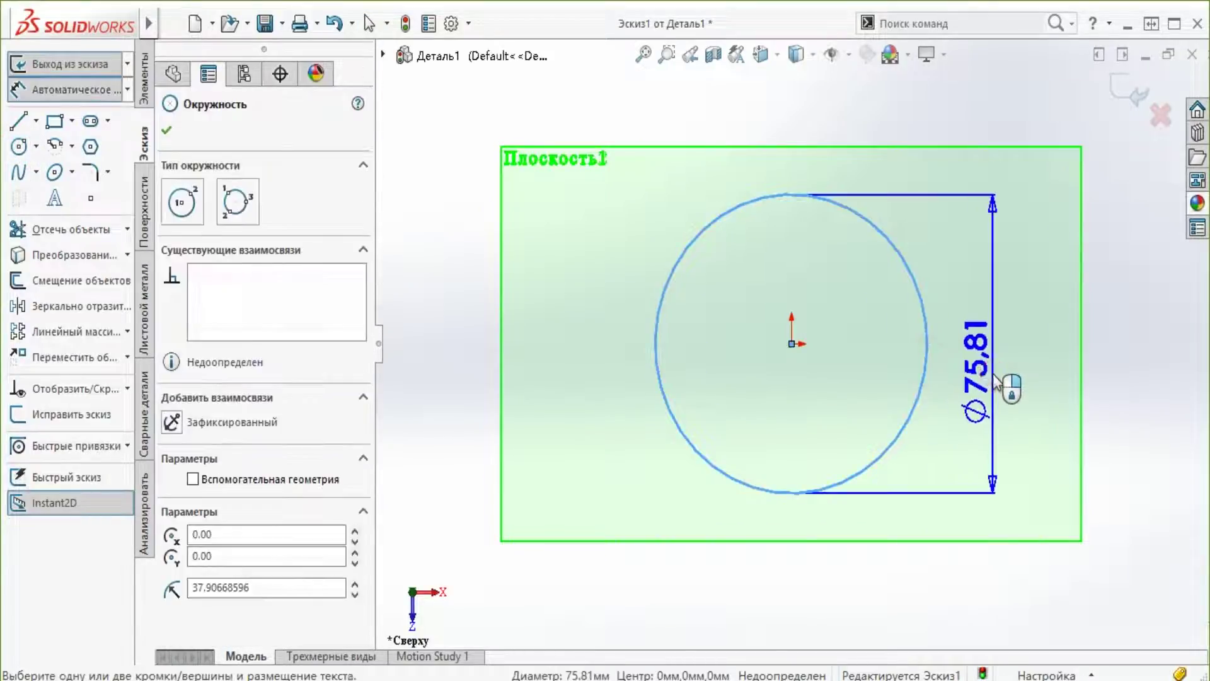
click(996, 381)
text(100)
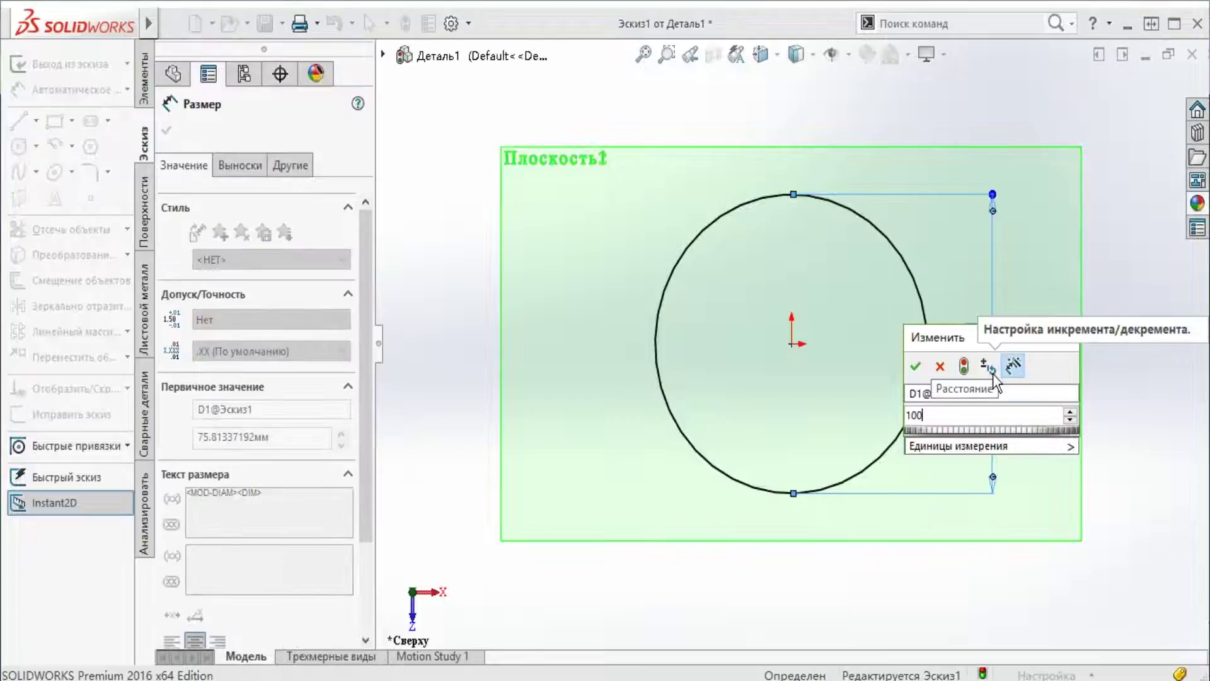
key(Return)
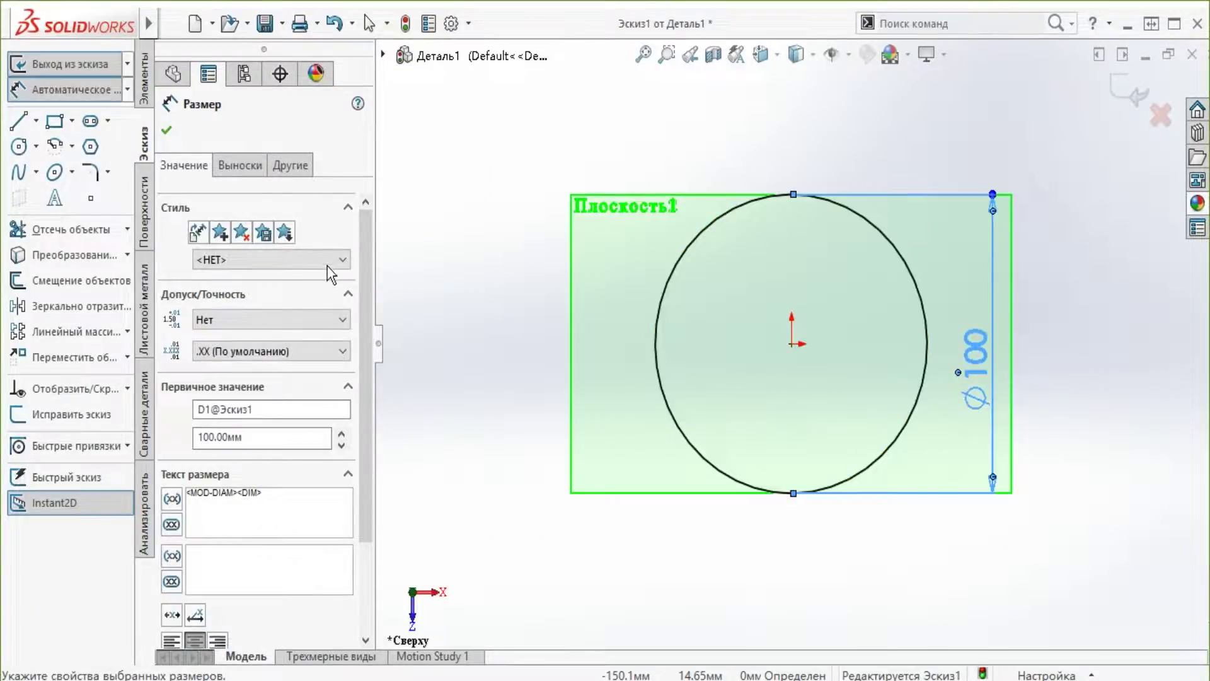
click(169, 131)
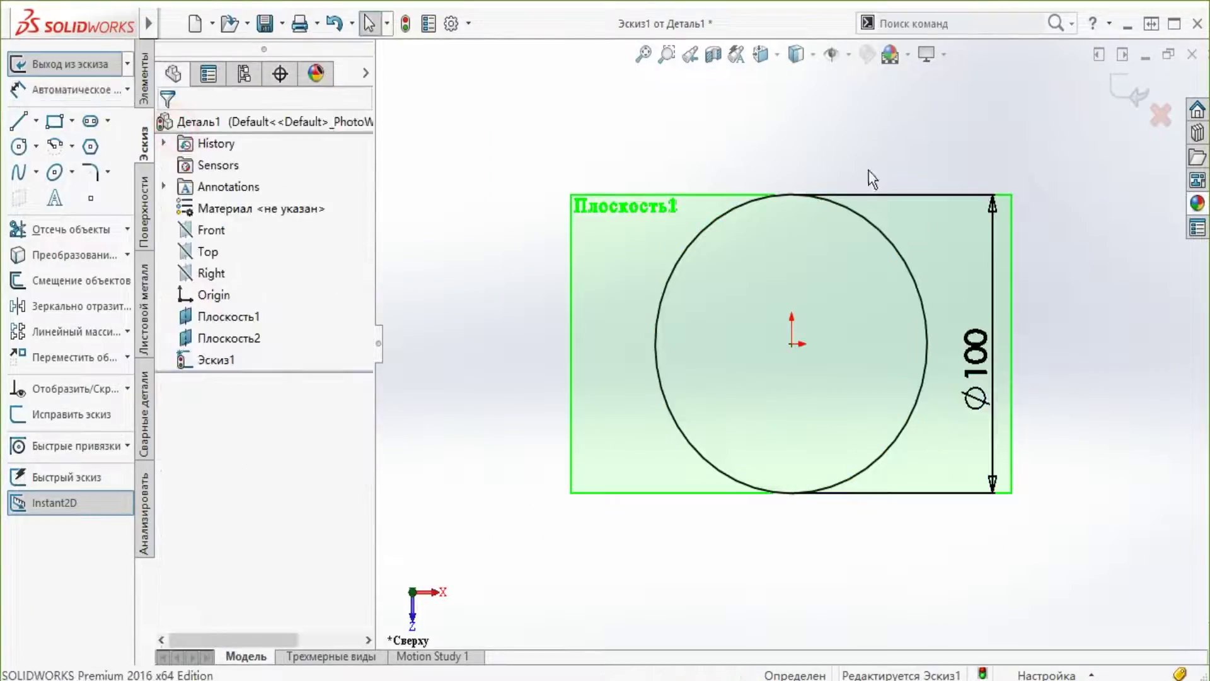
click(1124, 111)
Start a sketch on Плоскость1, view it face-on, and draw a circle around the origin
mouse_move(1081, 419)
middle_down()
mouse_move(1066, 322)
mouse_move(1016, 282)
middle_up()
click(986, 277)
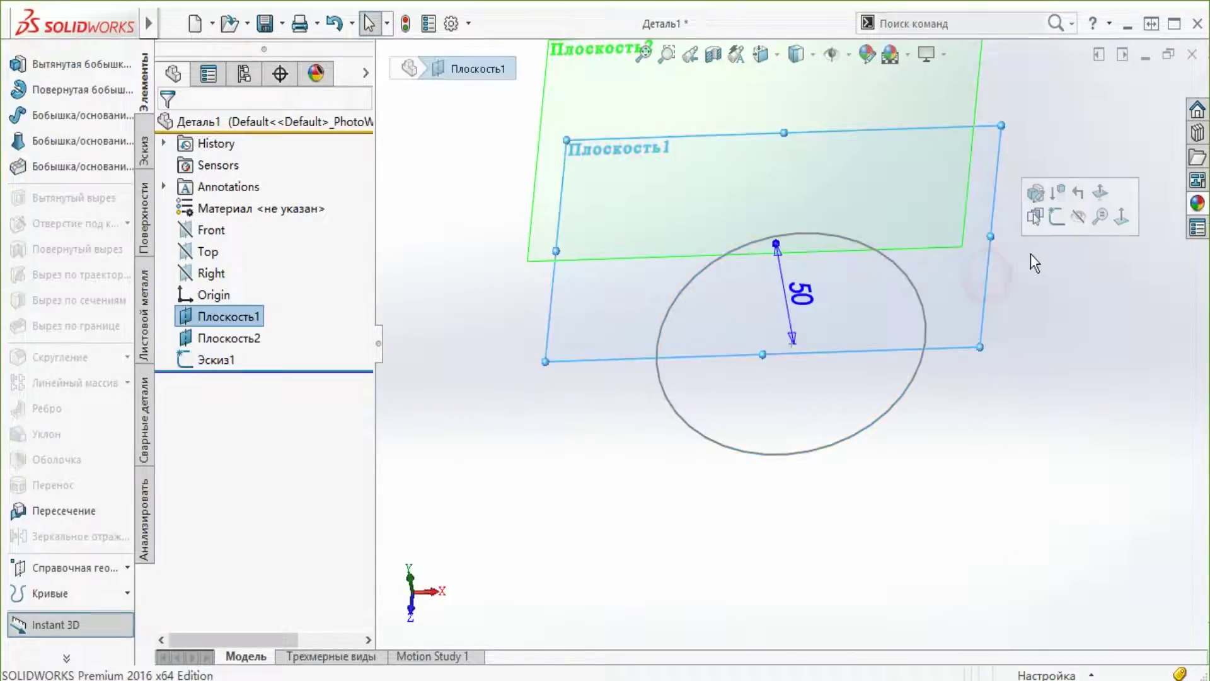
click(1060, 221)
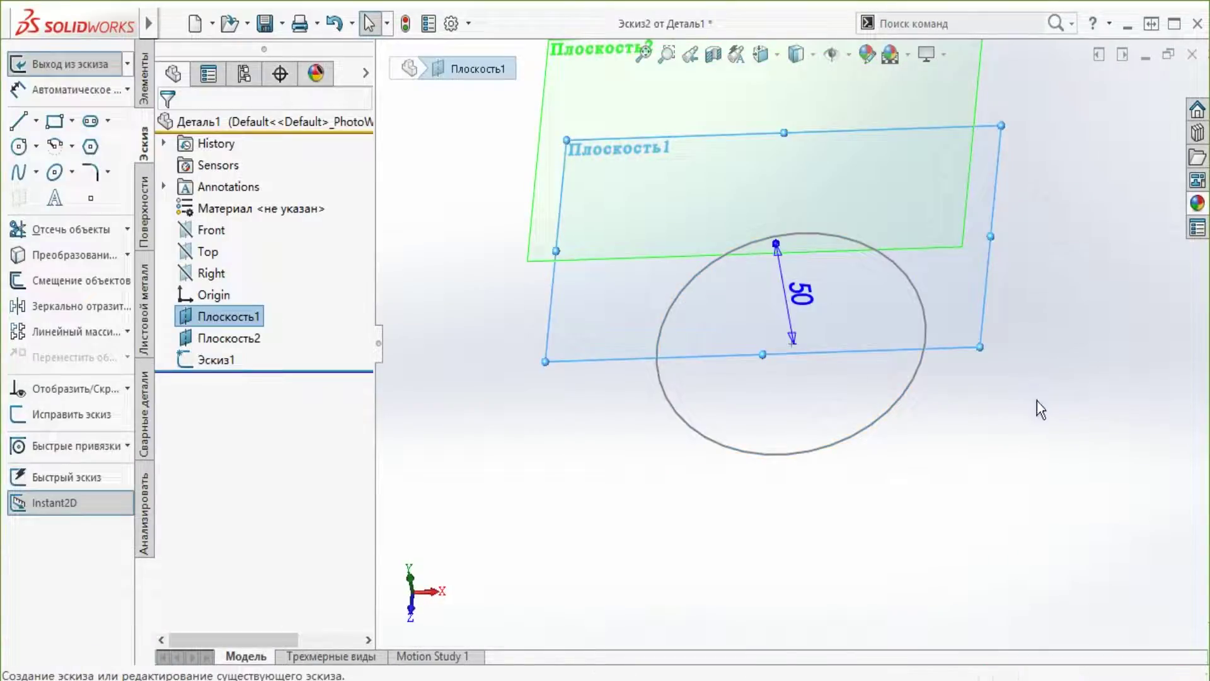
click(762, 55)
click(861, 157)
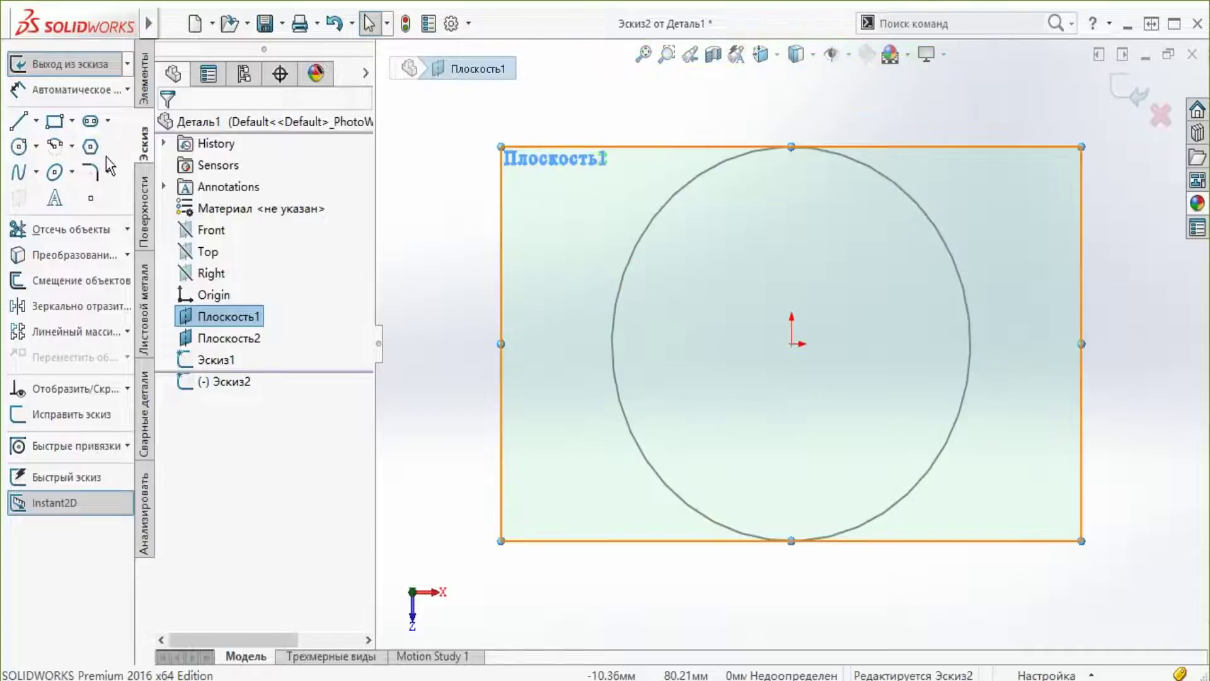
click(19, 146)
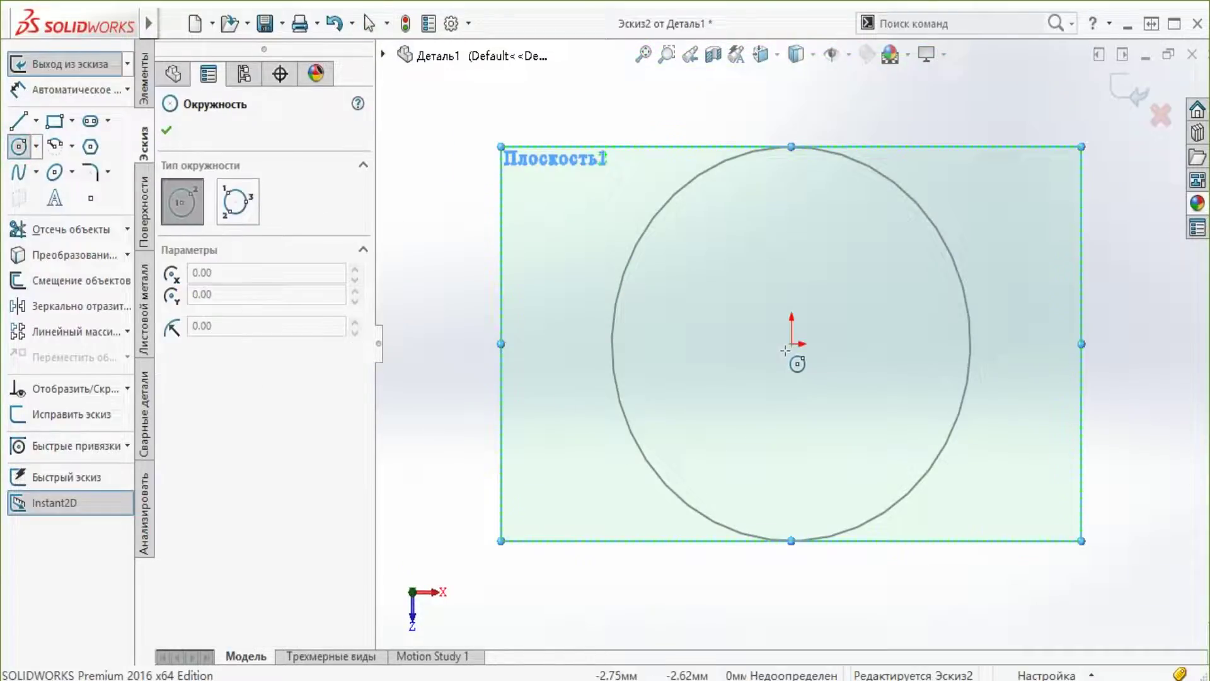
drag(792, 343, 853, 386)
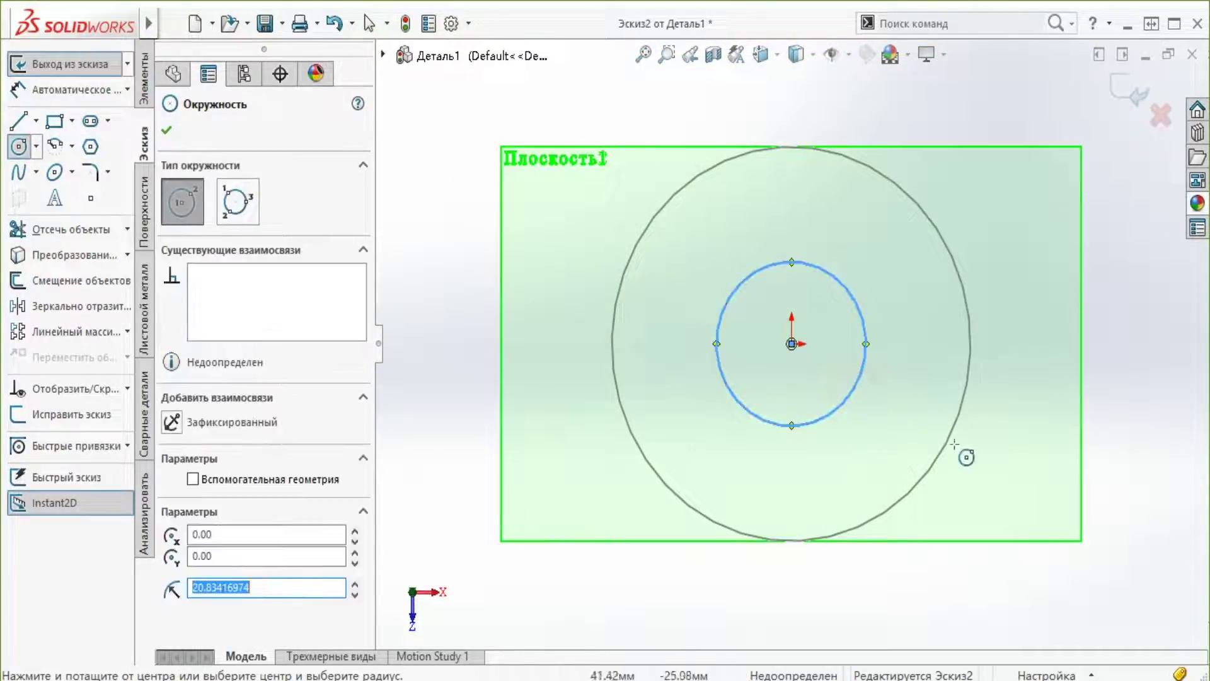
Dimension the circle's diameter to 60 and exit the sketch
right_drag(1012, 347, 899, 353)
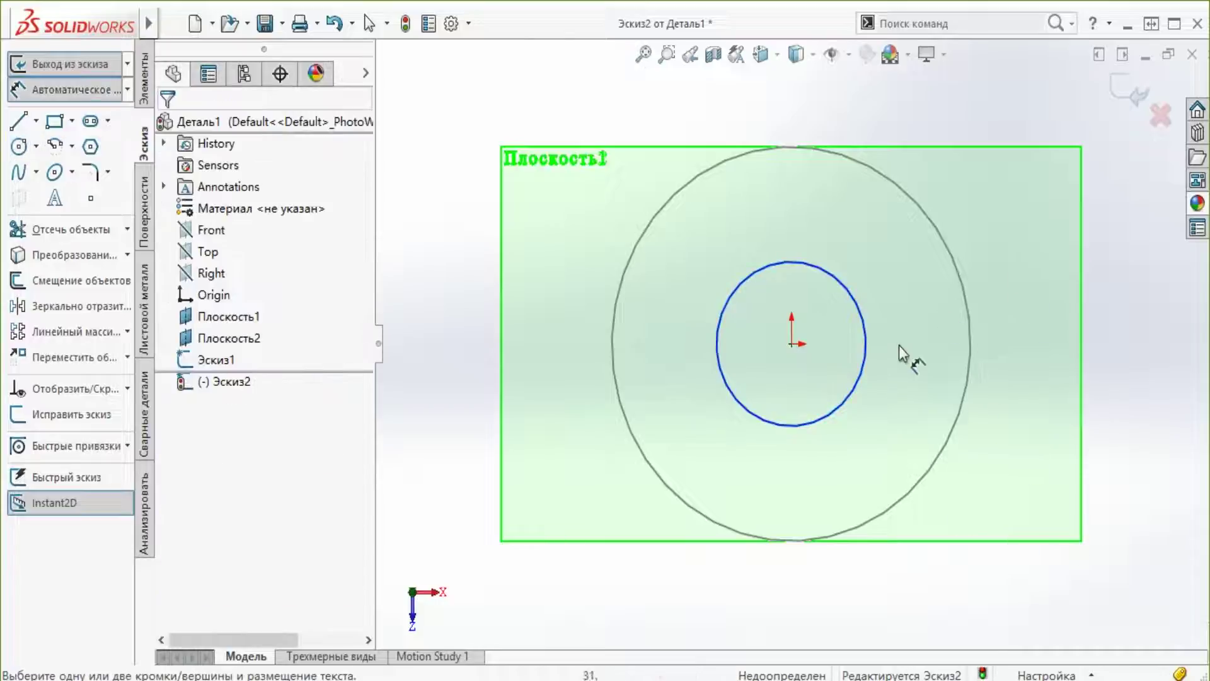
click(859, 368)
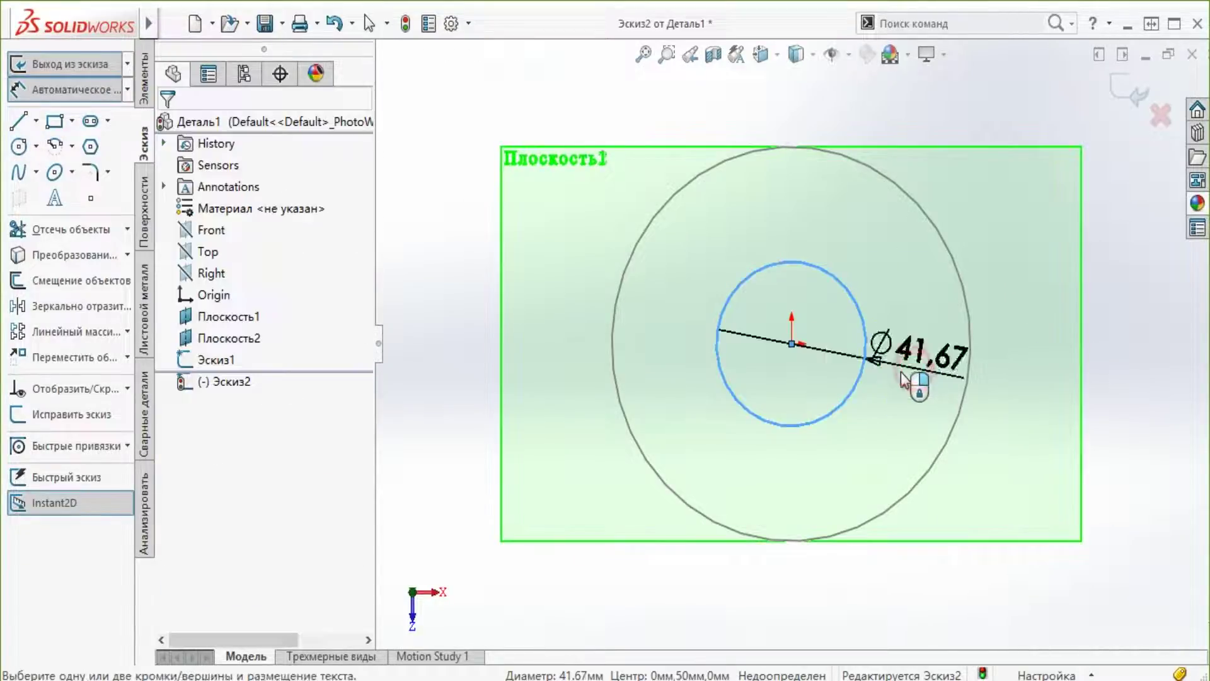
click(911, 377)
text(60)
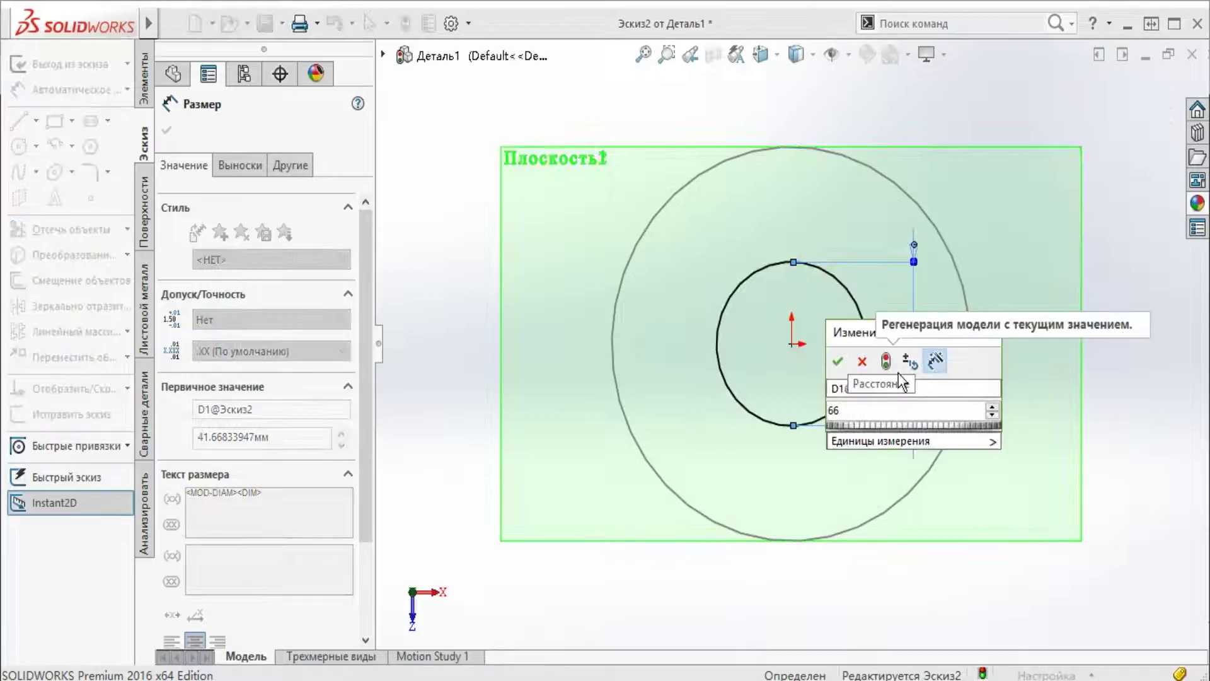
key(Return)
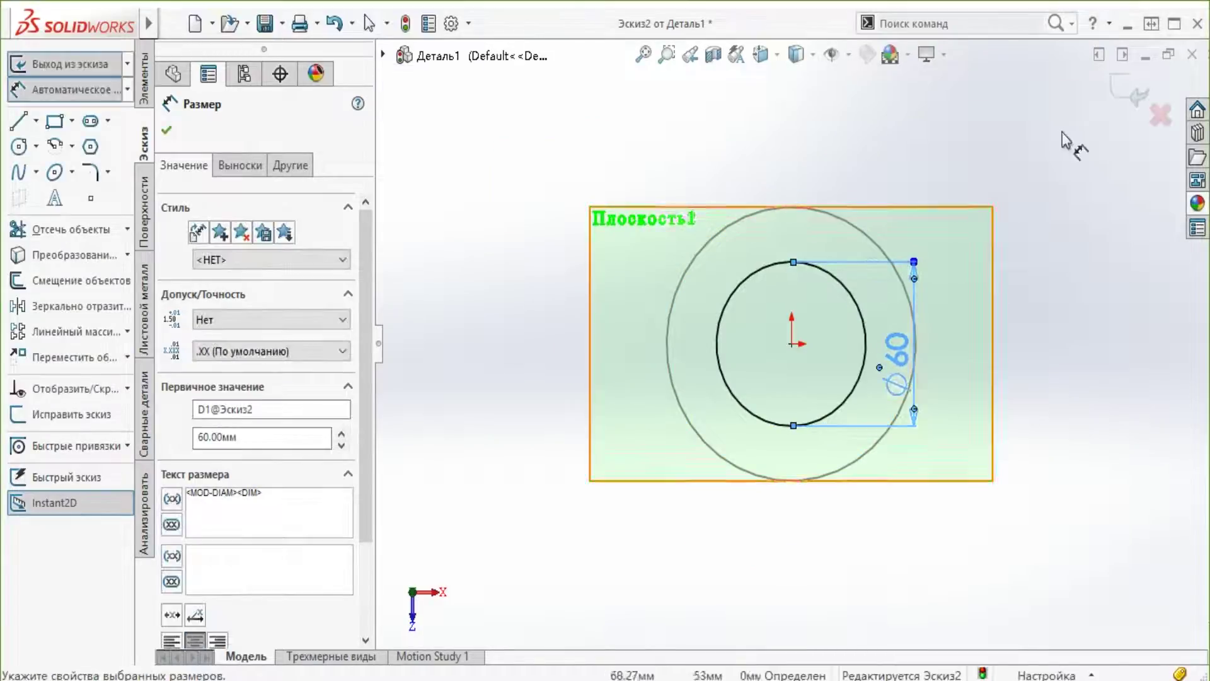
click(1133, 100)
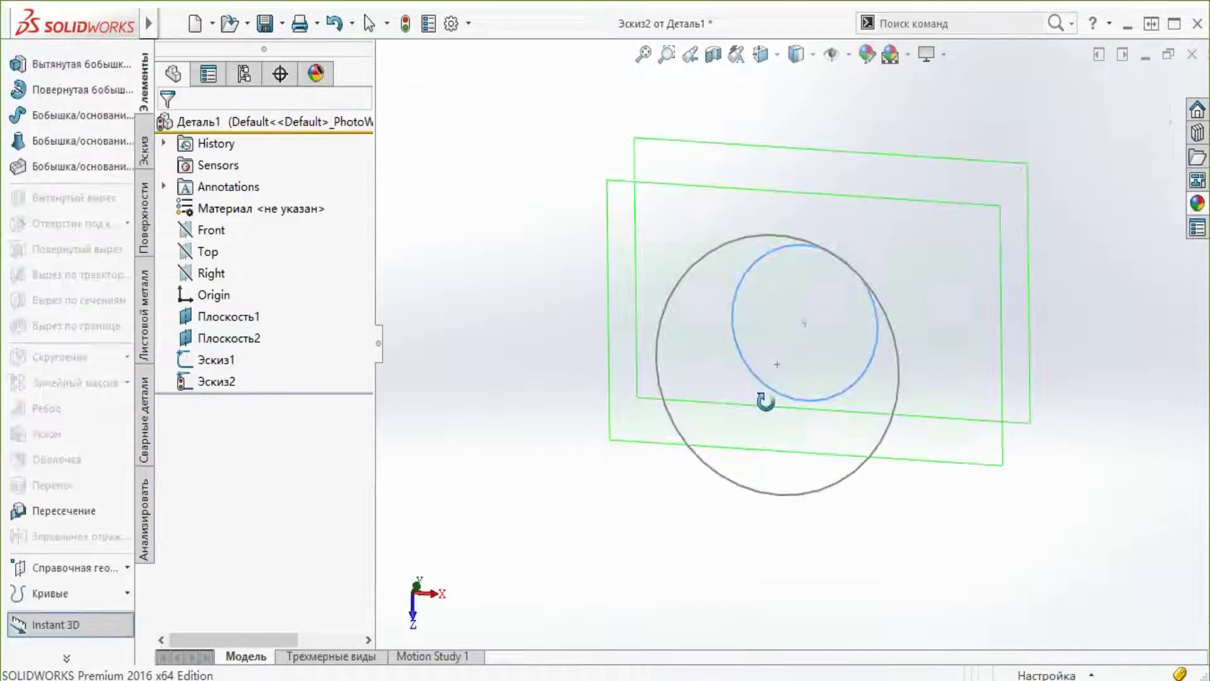
Draw a circle centred on the origin in a new sketch on Плоскость2
click(911, 270)
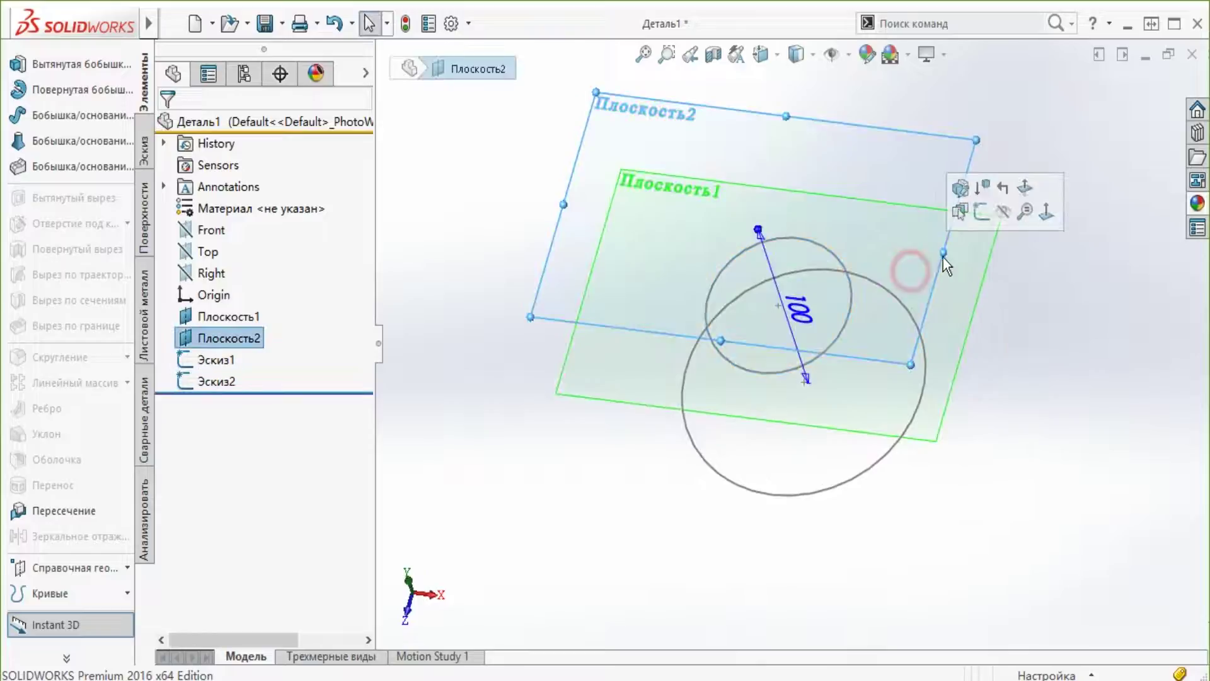
click(982, 212)
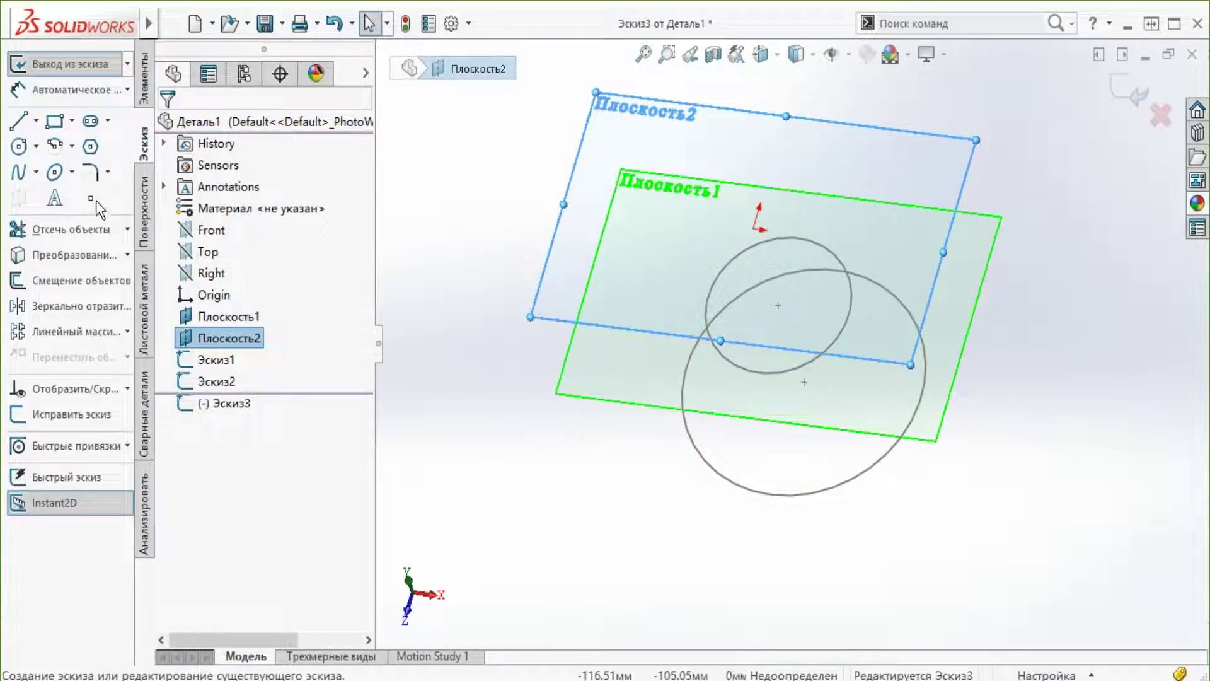
click(19, 146)
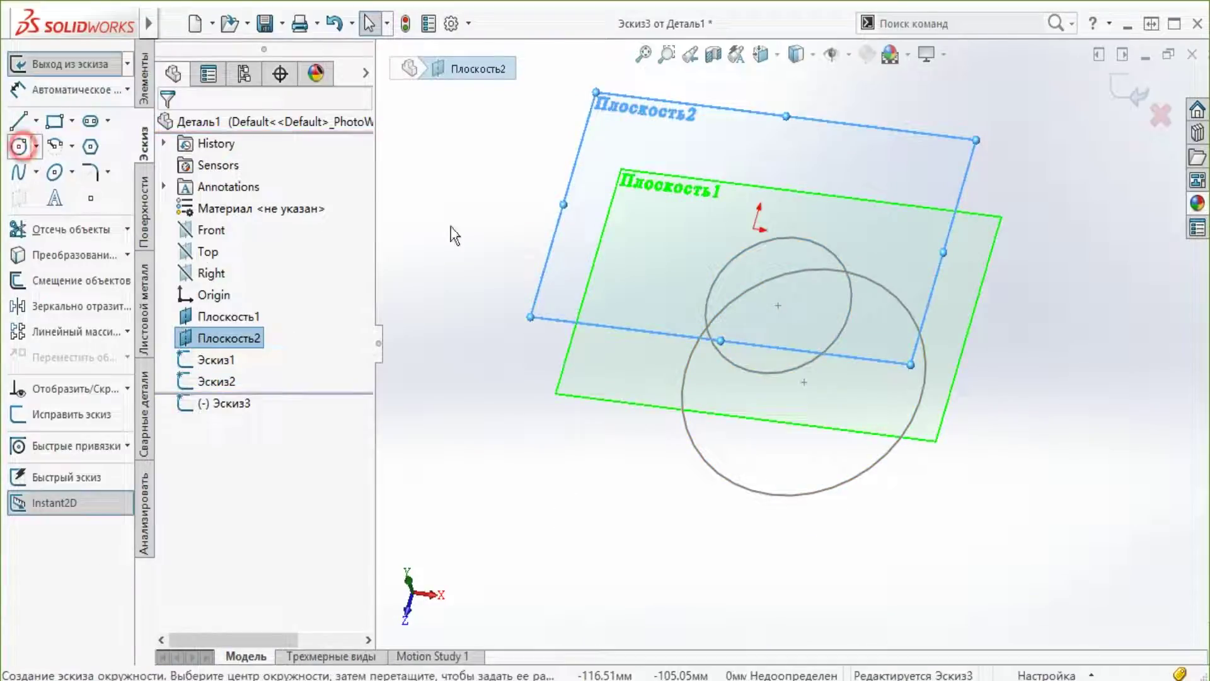
click(754, 228)
click(838, 233)
Set the new circle's diameter to 80
right_drag(910, 457, 954, 225)
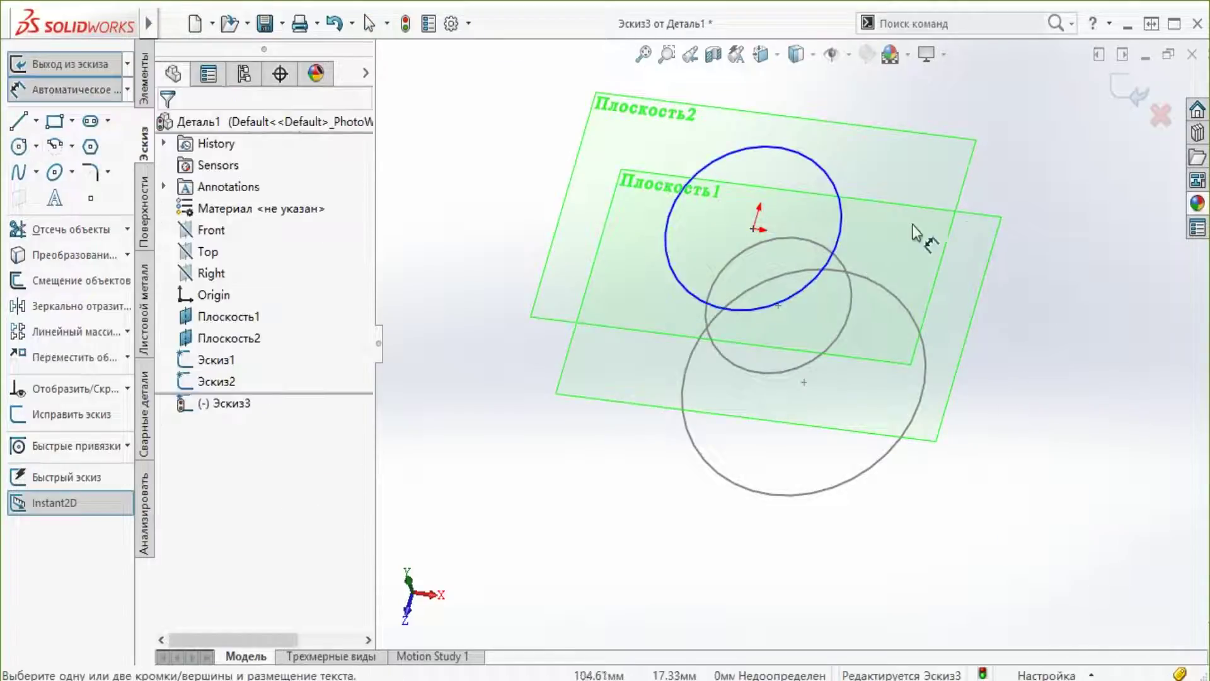
click(845, 225)
click(919, 250)
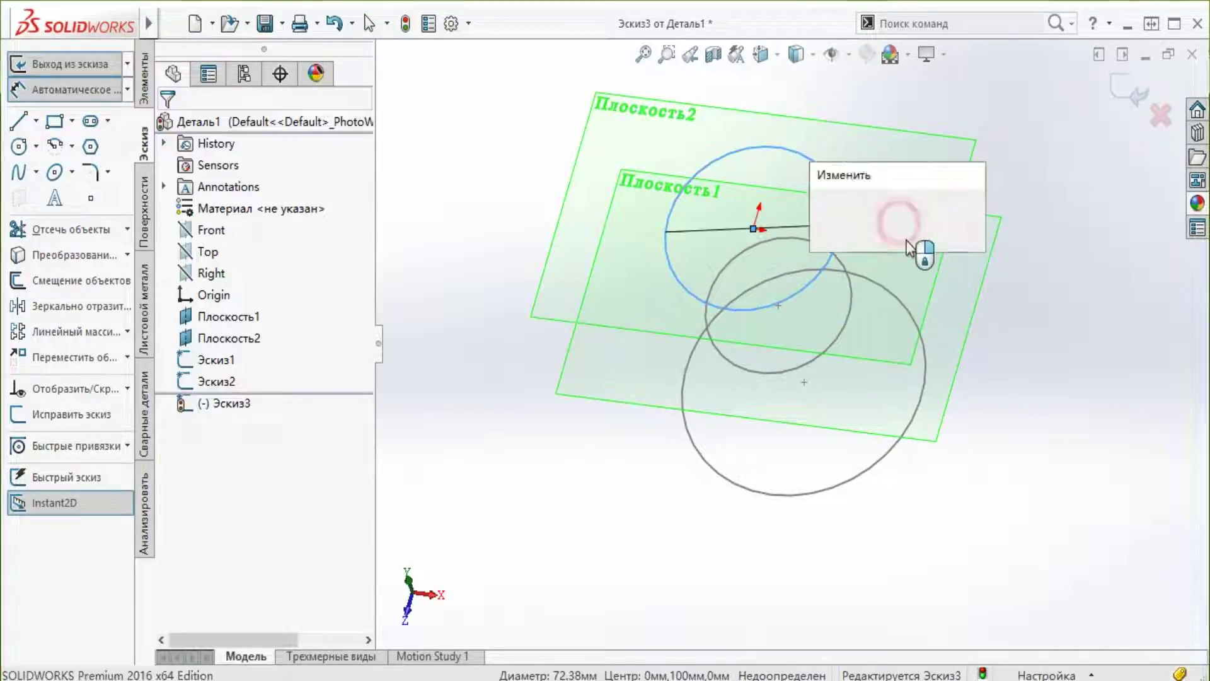
text(80)
key(Return)
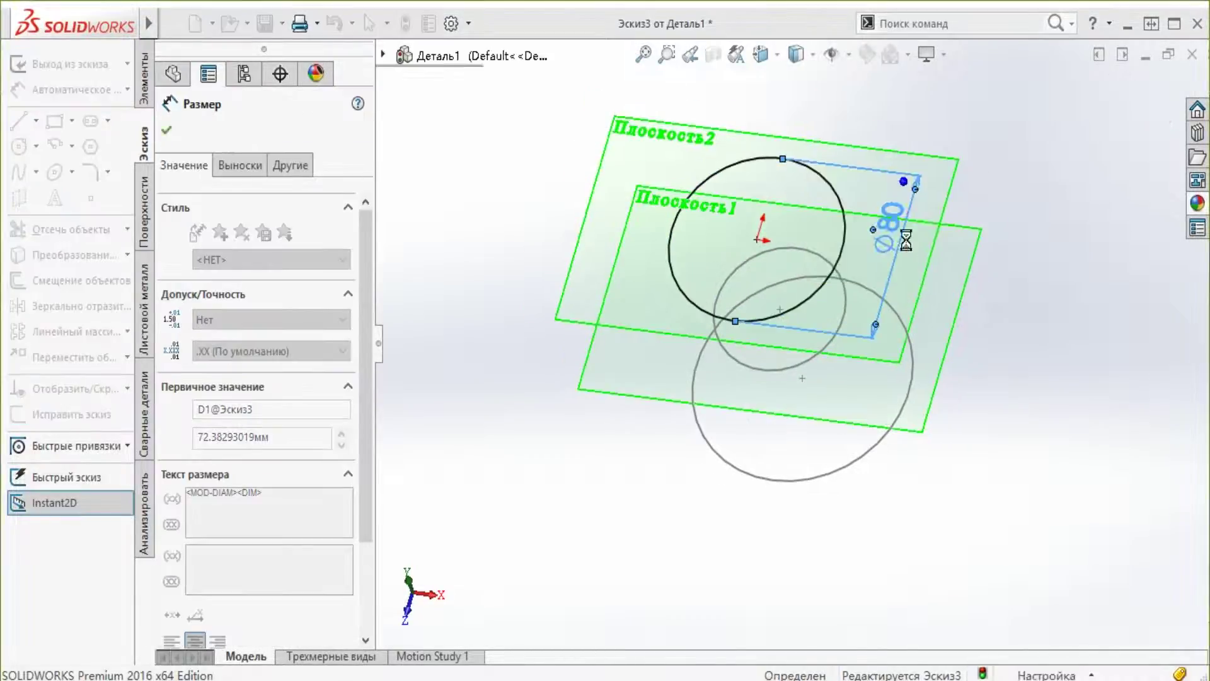
click(166, 131)
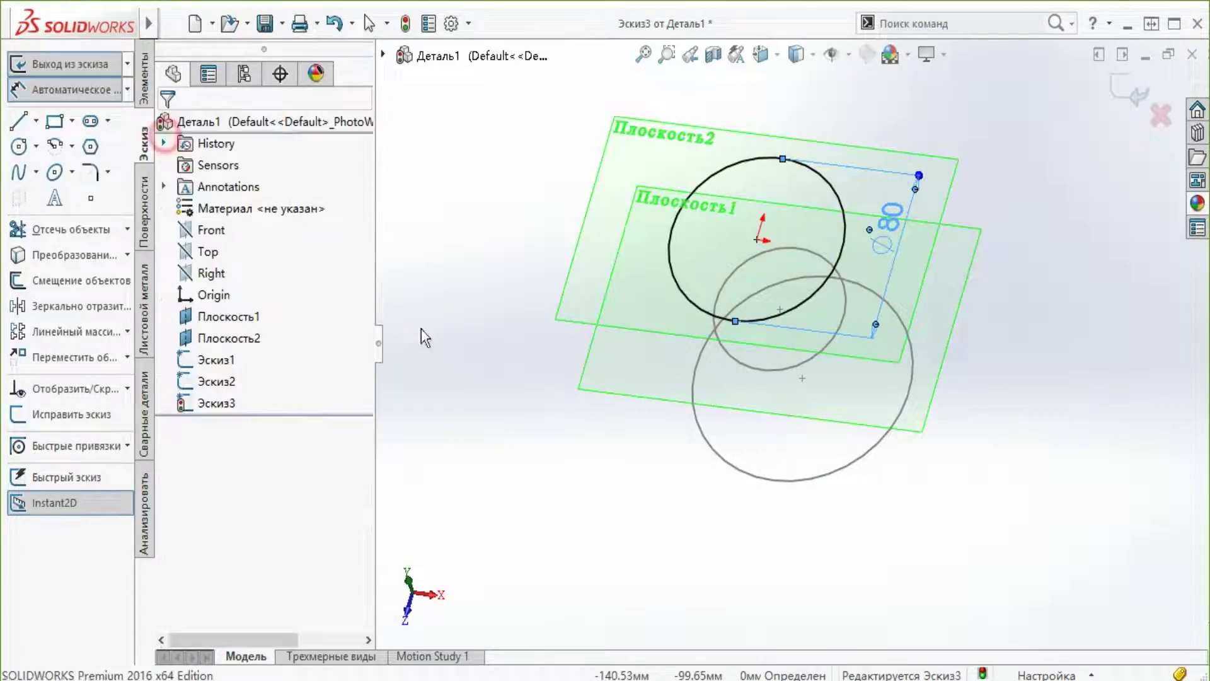
click(578, 495)
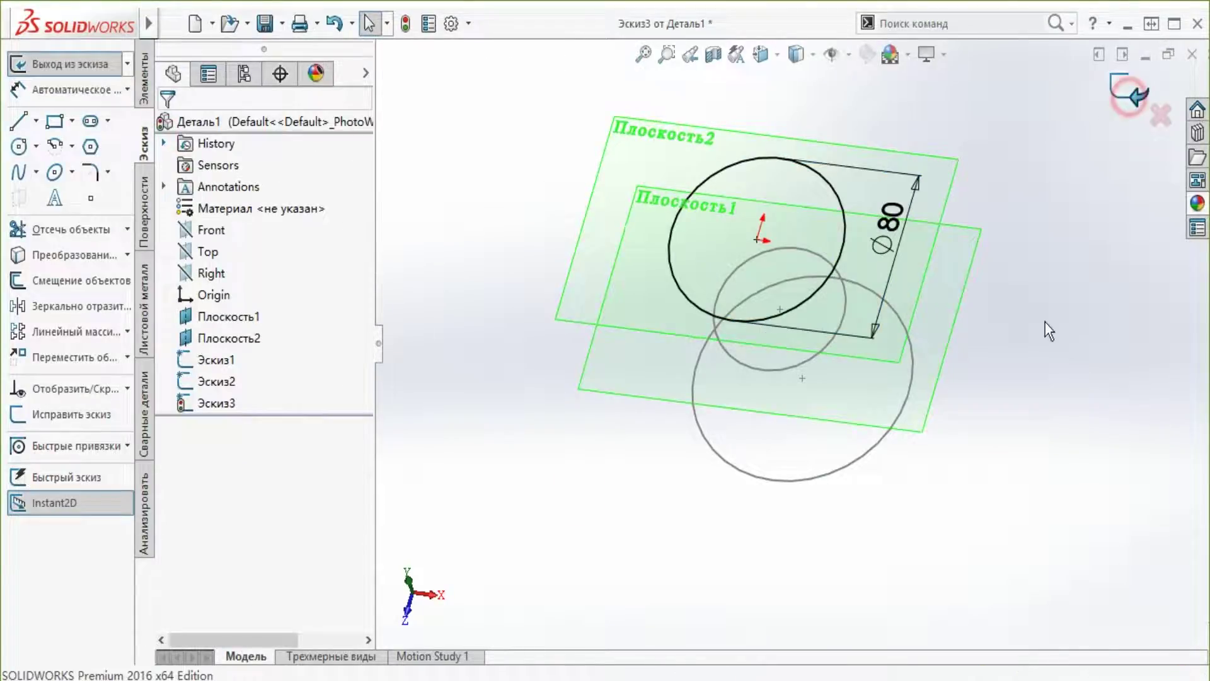
Exit the sketch and orbit to view all three stacked circles
key(ctrl+b)
middle_drag(1005, 493, 706, 288)
click(145, 162)
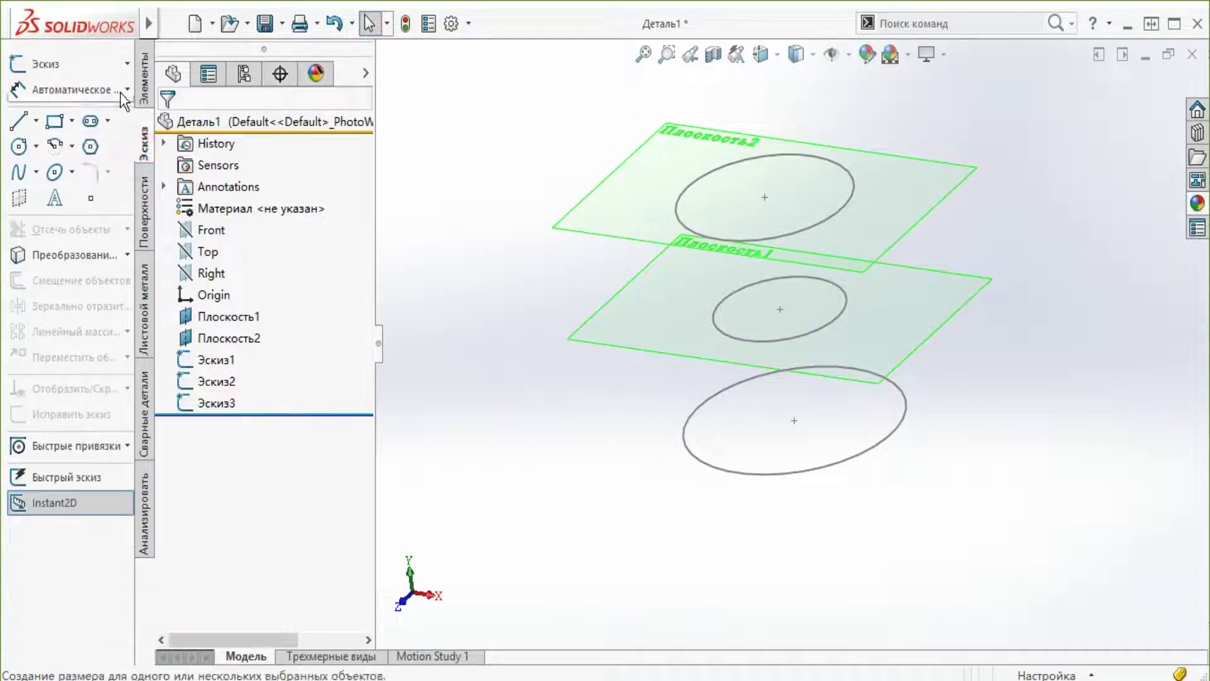
In a new 3D sketch, draw two lines from the top circle down to one bottom-circle point and back
click(126, 64)
click(154, 82)
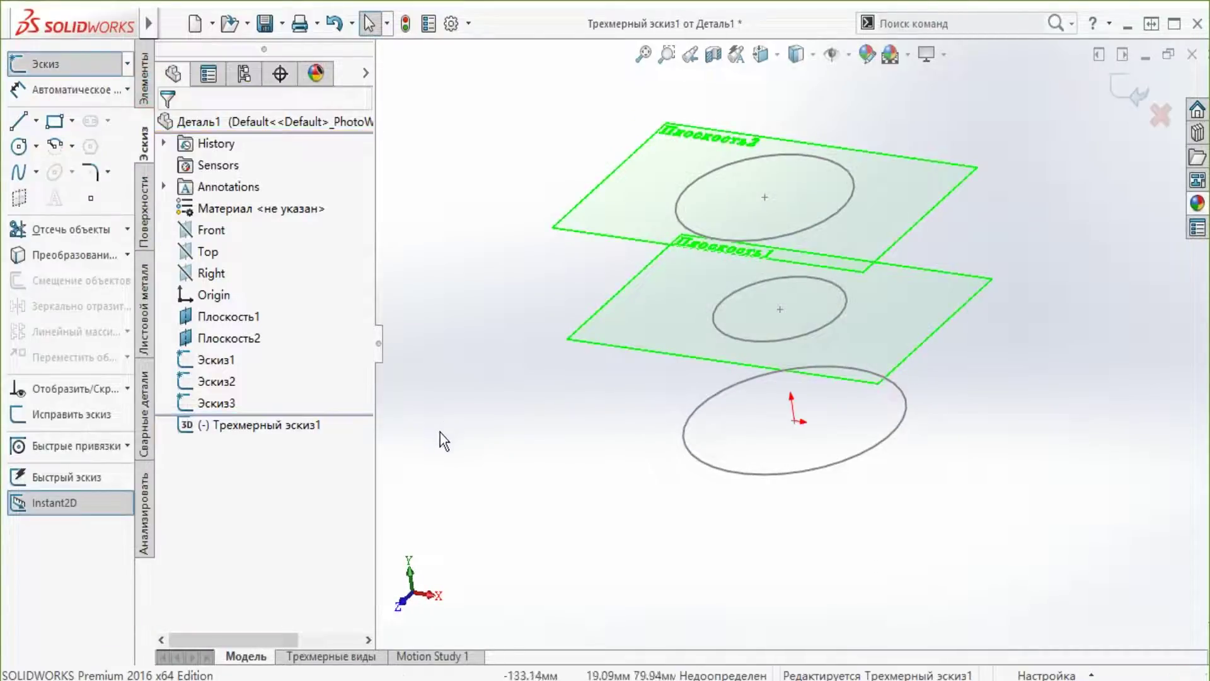
click(19, 120)
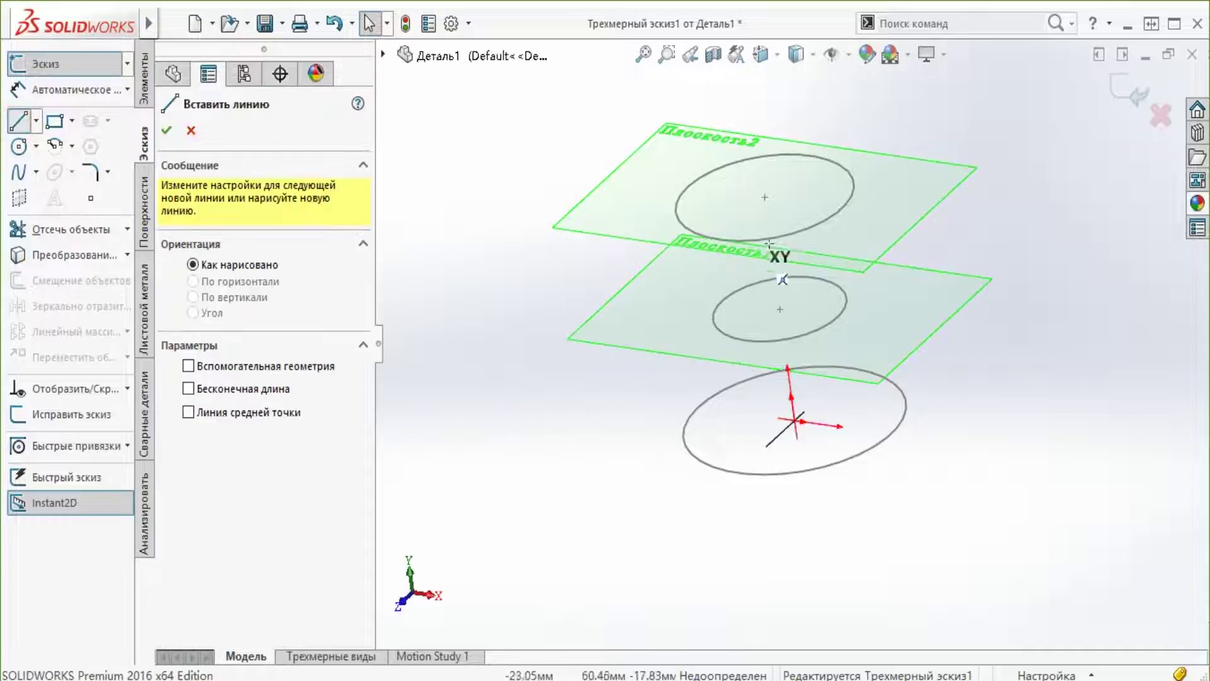
click(801, 228)
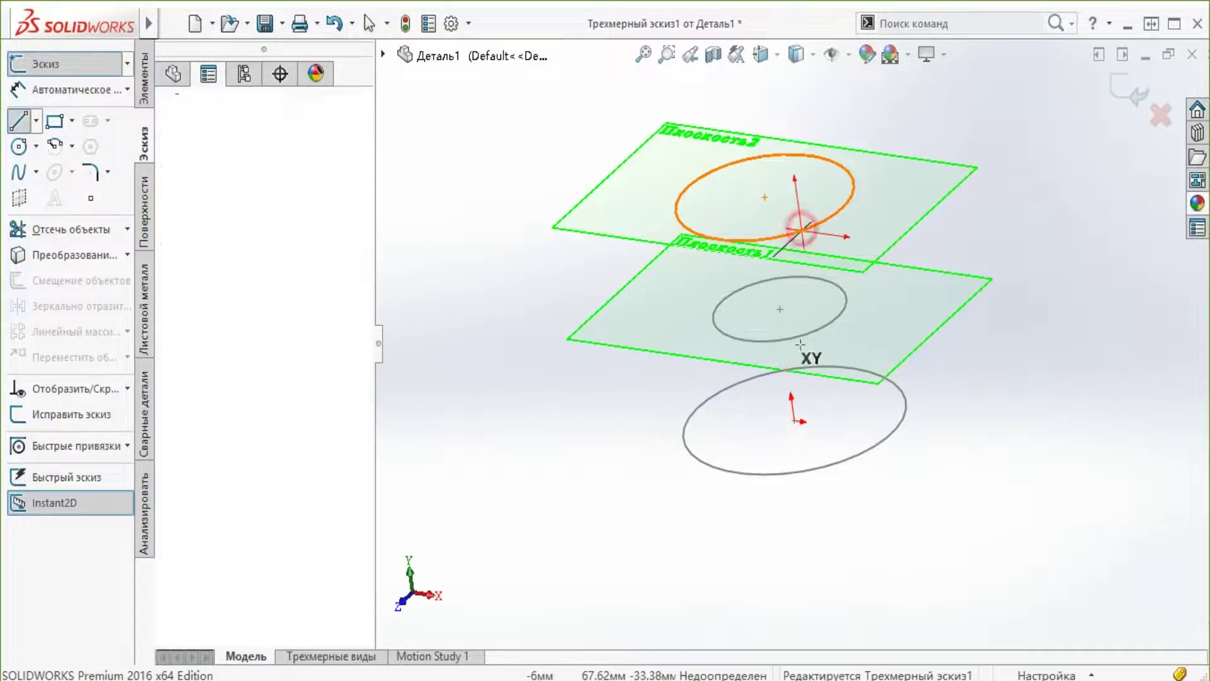
click(755, 473)
click(680, 222)
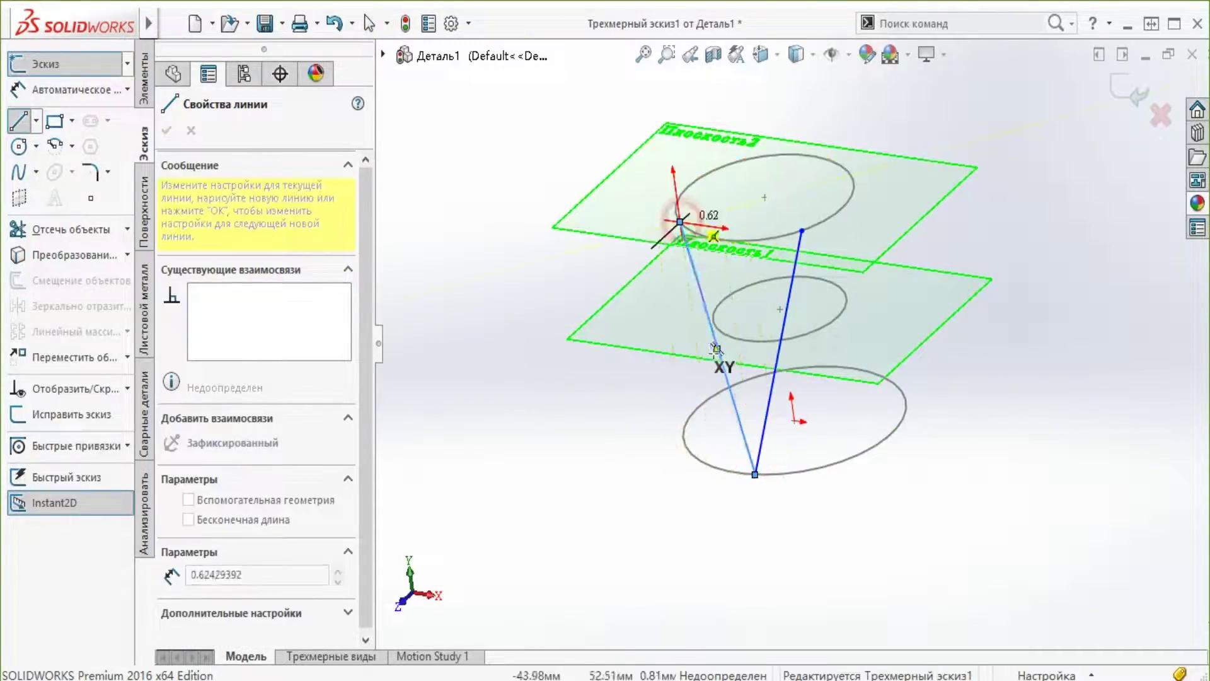
key(Escape)
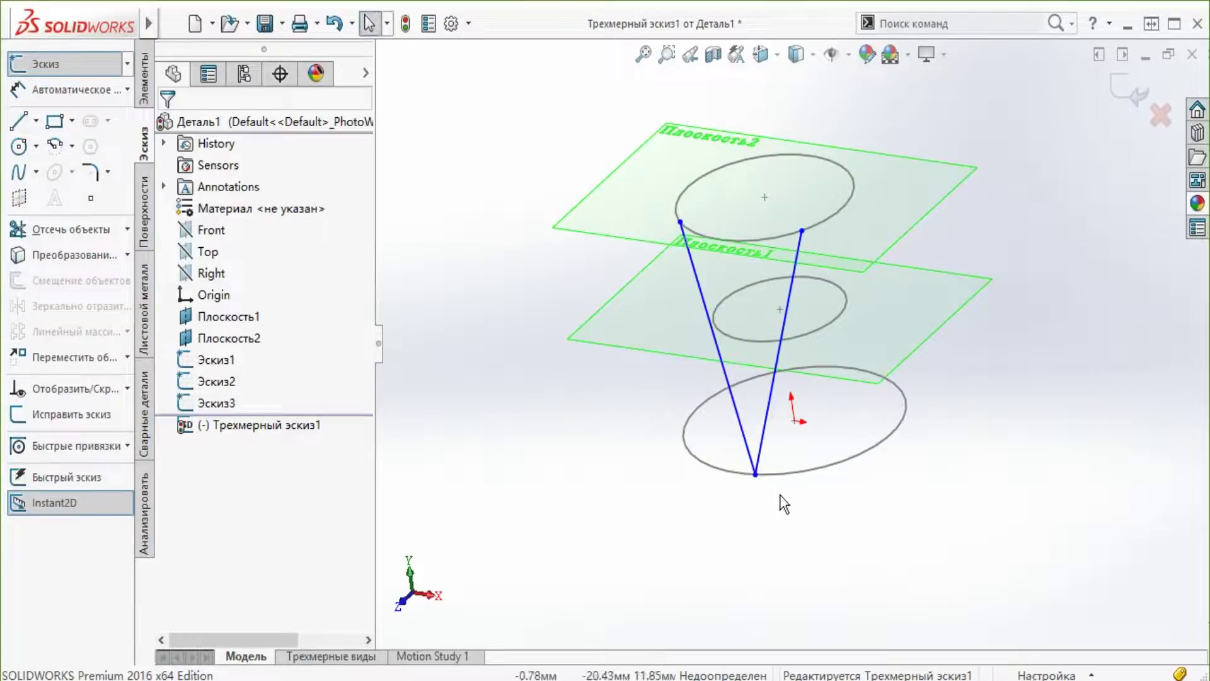
Select the lines' meeting point with the Right plane and try an On Plane relation
click(755, 474)
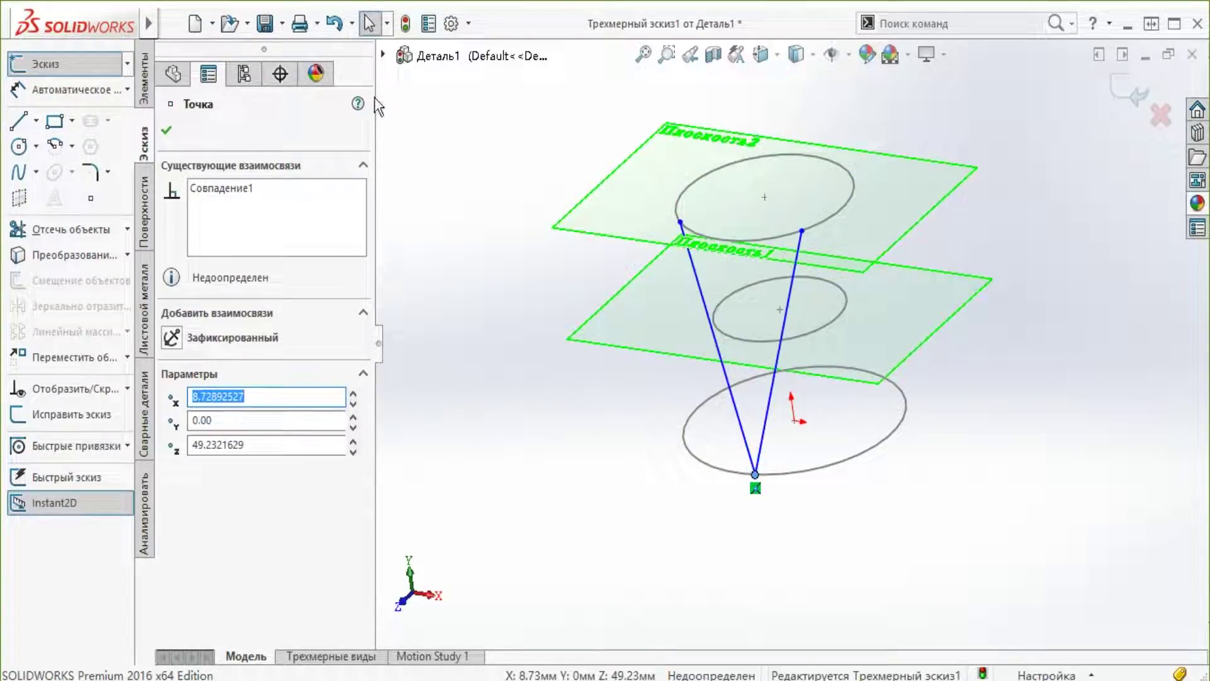
click(382, 55)
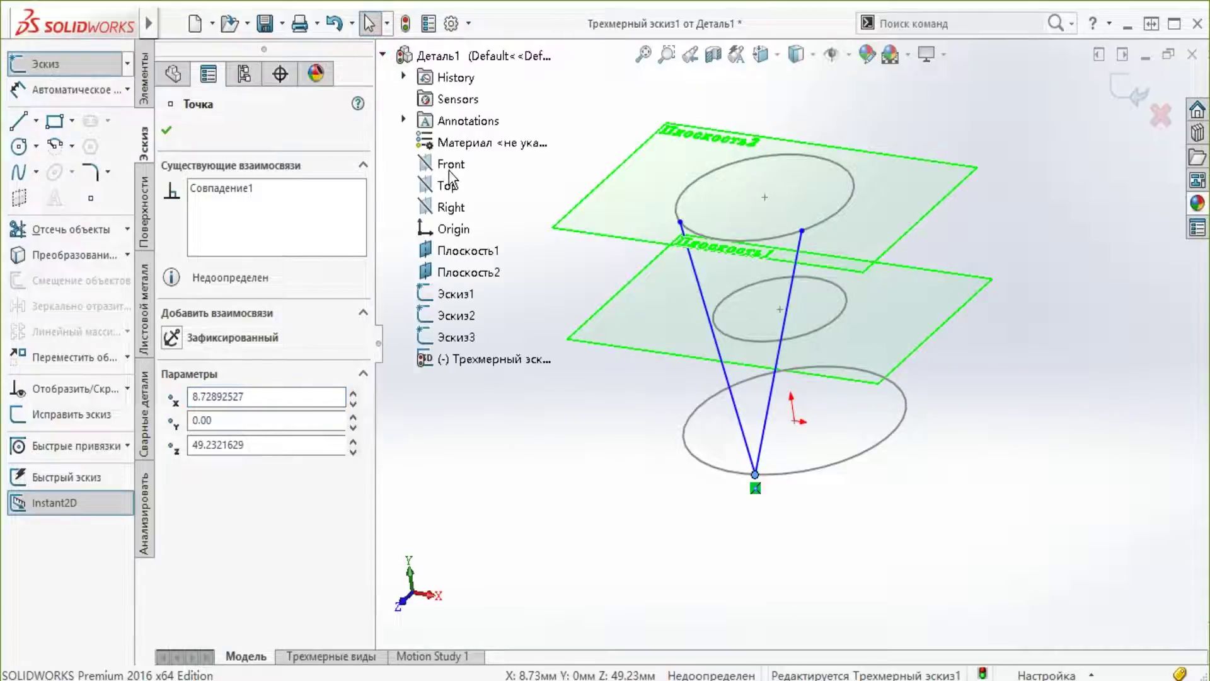
ctrl+click(450, 165)
click(451, 208)
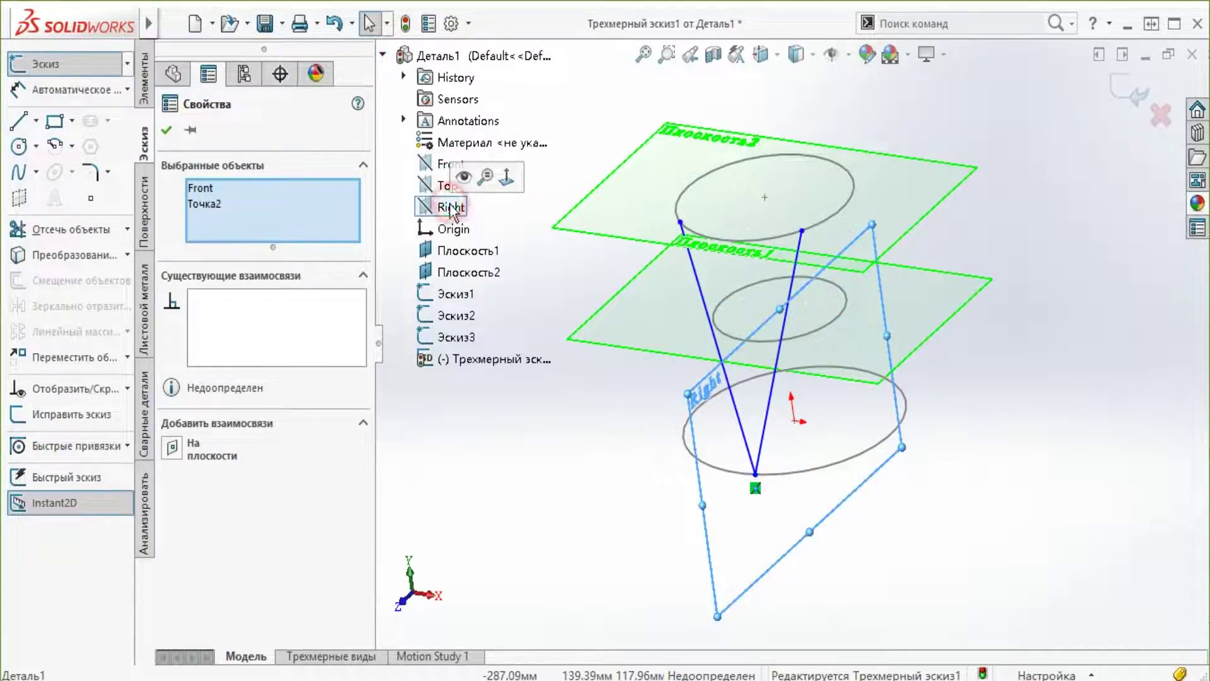
click(175, 448)
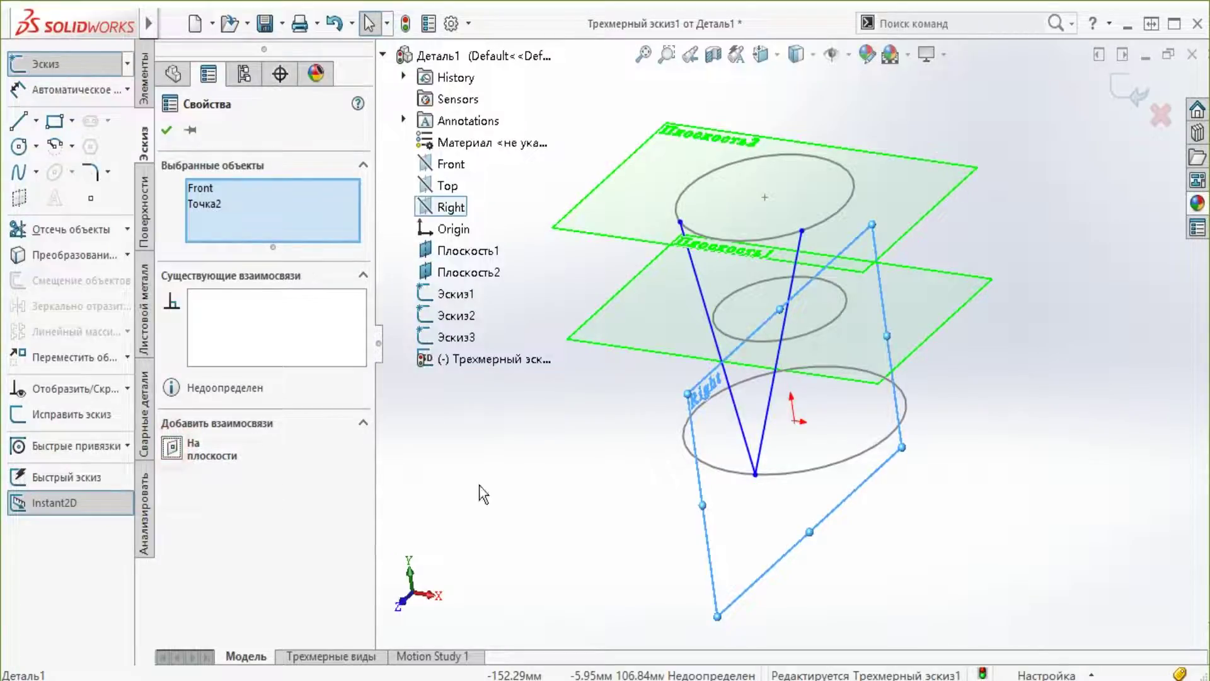
Reselect the bottom vertex with the Right plane and constrain it On Plane
middle_drag(483, 494, 568, 545)
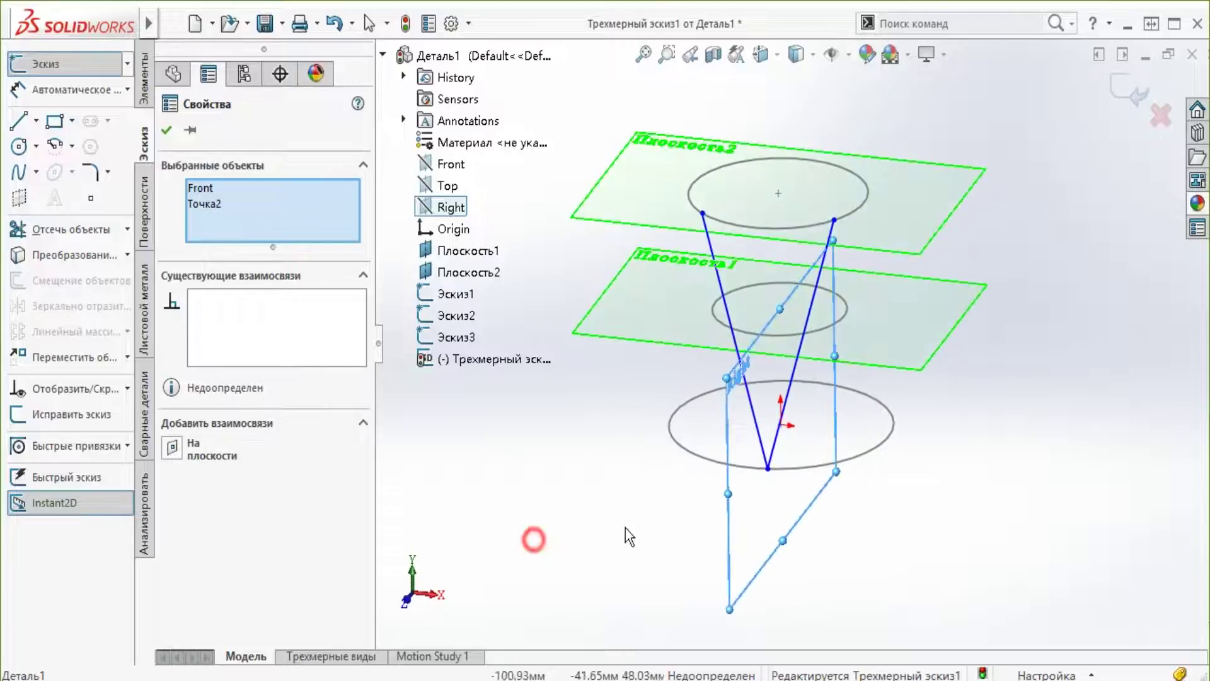
click(568, 545)
click(767, 468)
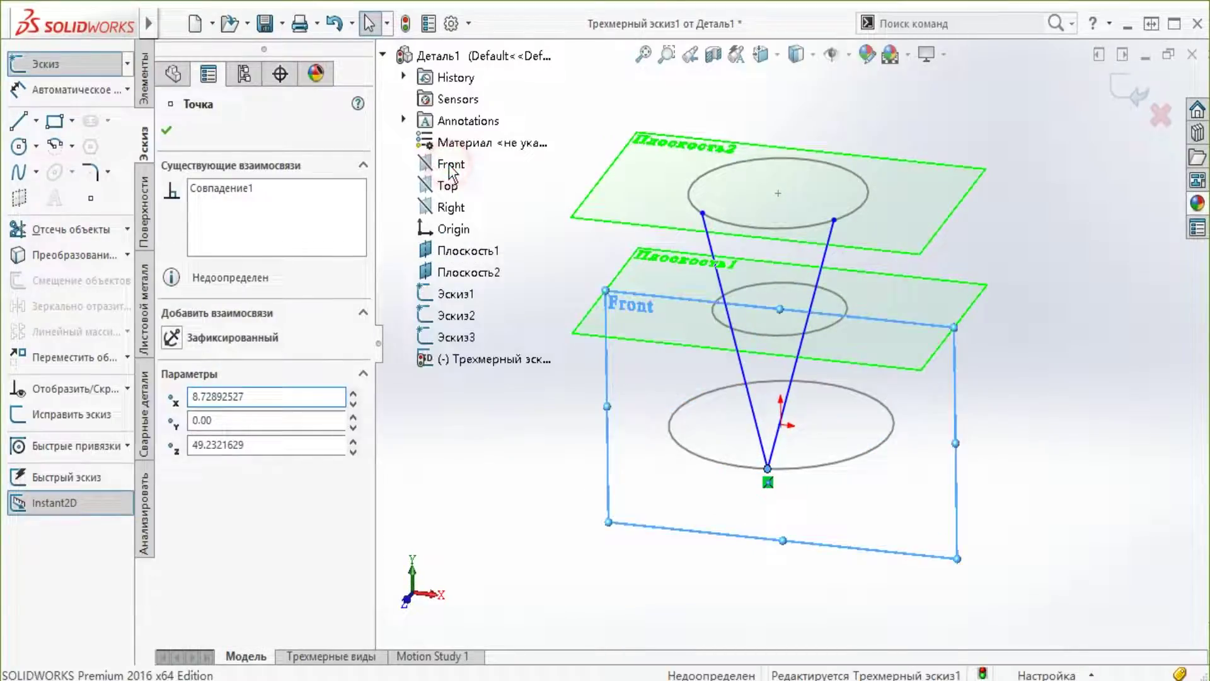
ctrl+click(450, 165)
click(481, 219)
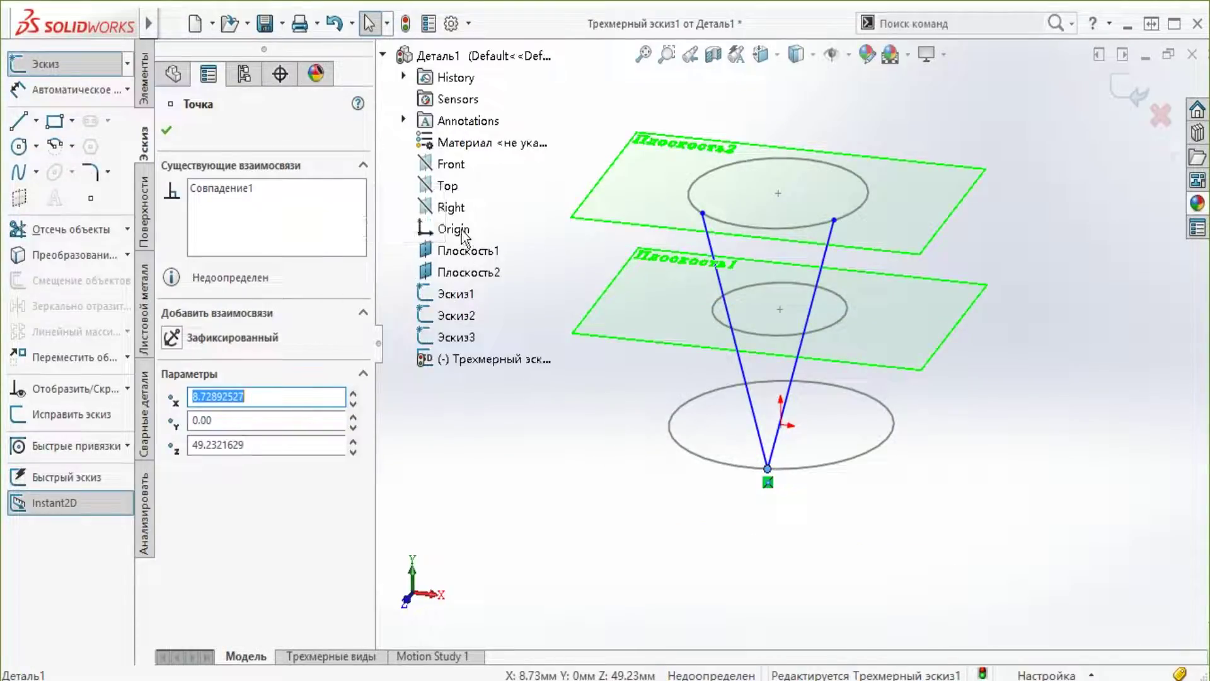
click(453, 208)
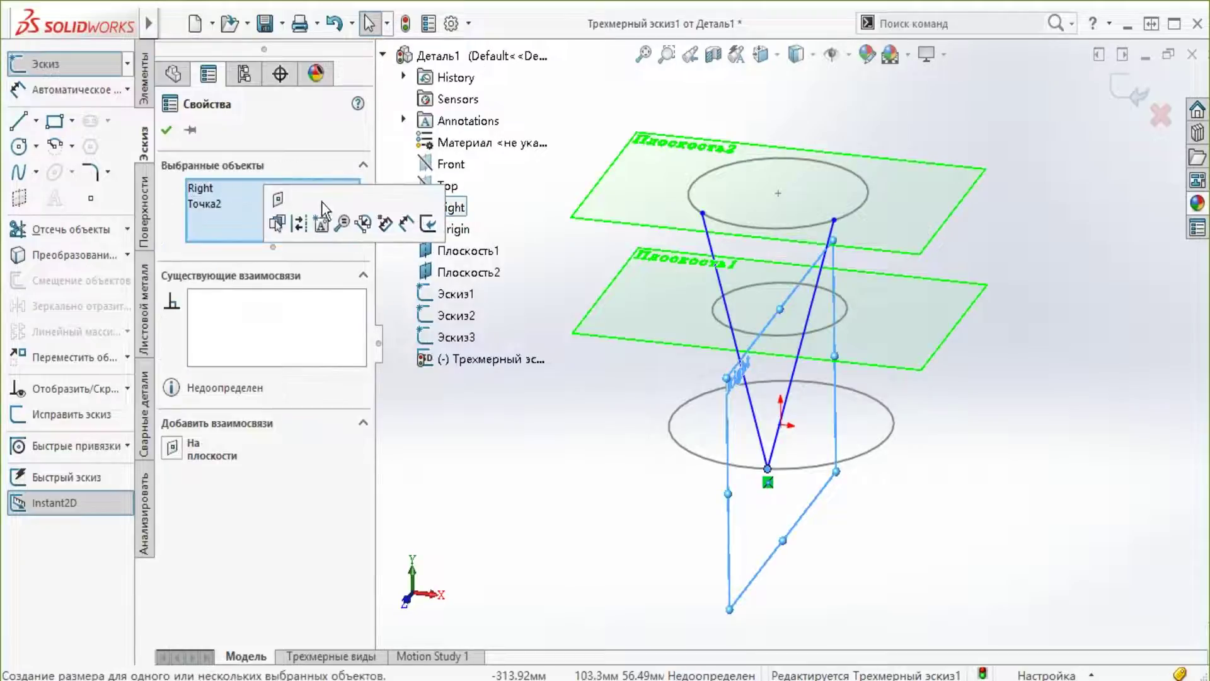
click(277, 203)
click(494, 505)
middle_drag(521, 445, 542, 466)
click(90, 198)
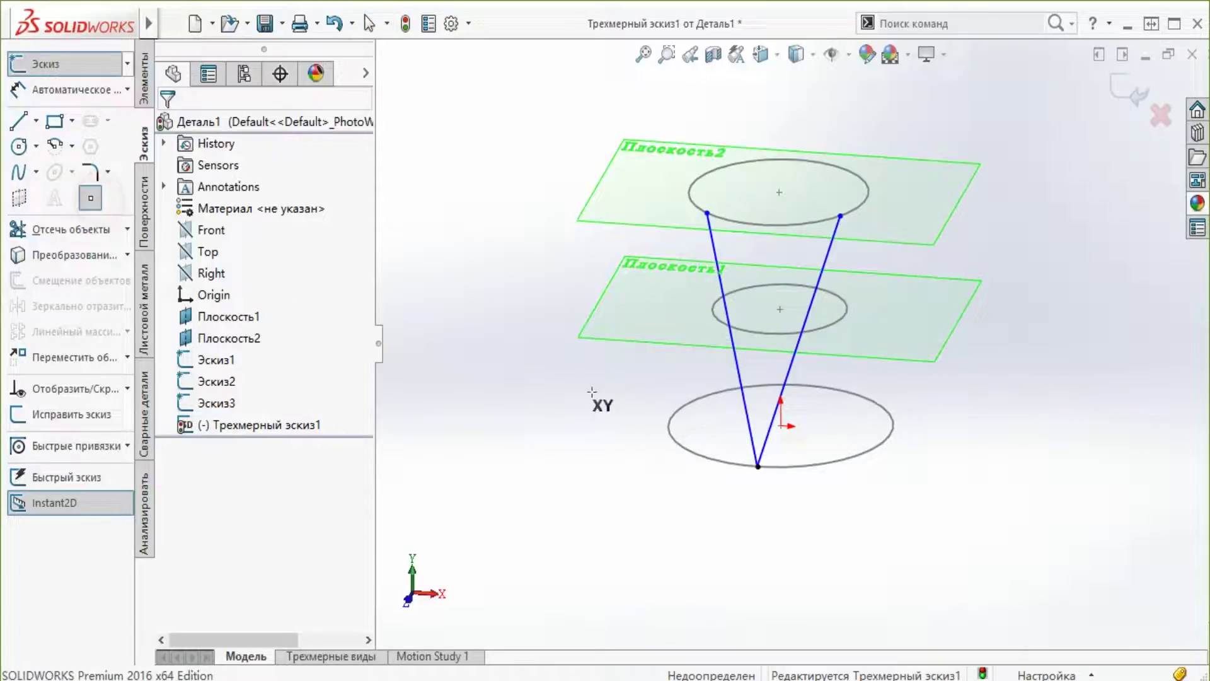
Place a point on the right line and make it coincident with the middle circle
click(736, 382)
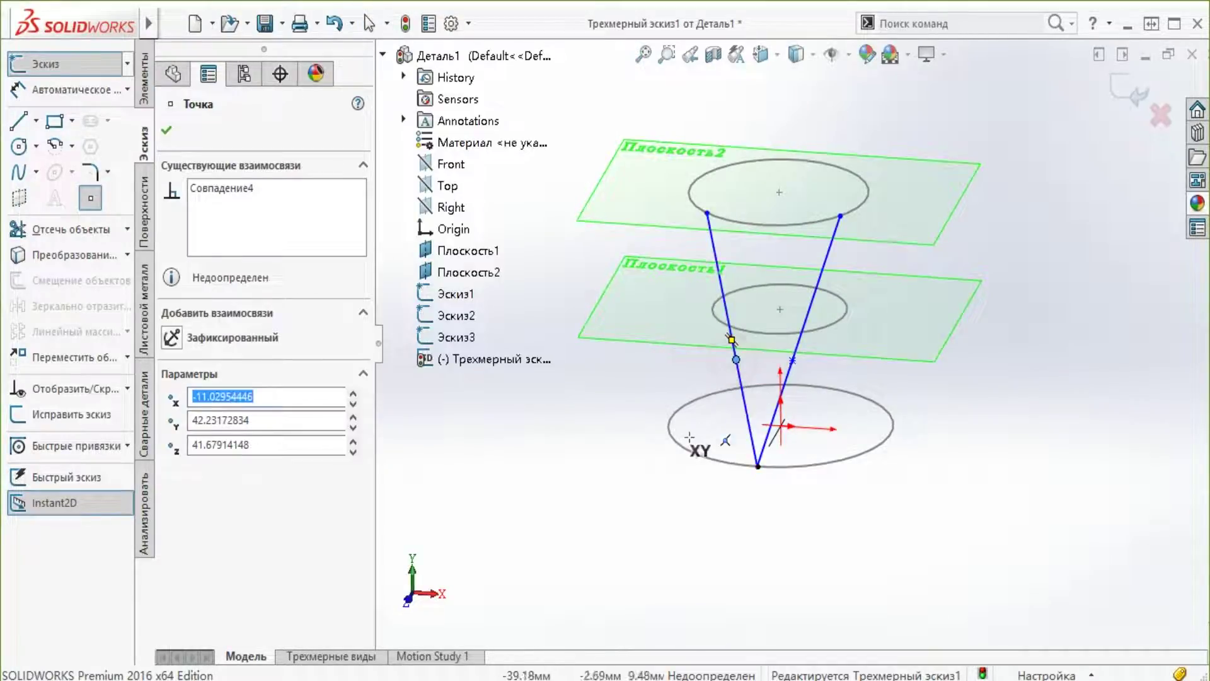
key(Escape)
scroll(799, 376, down, 3)
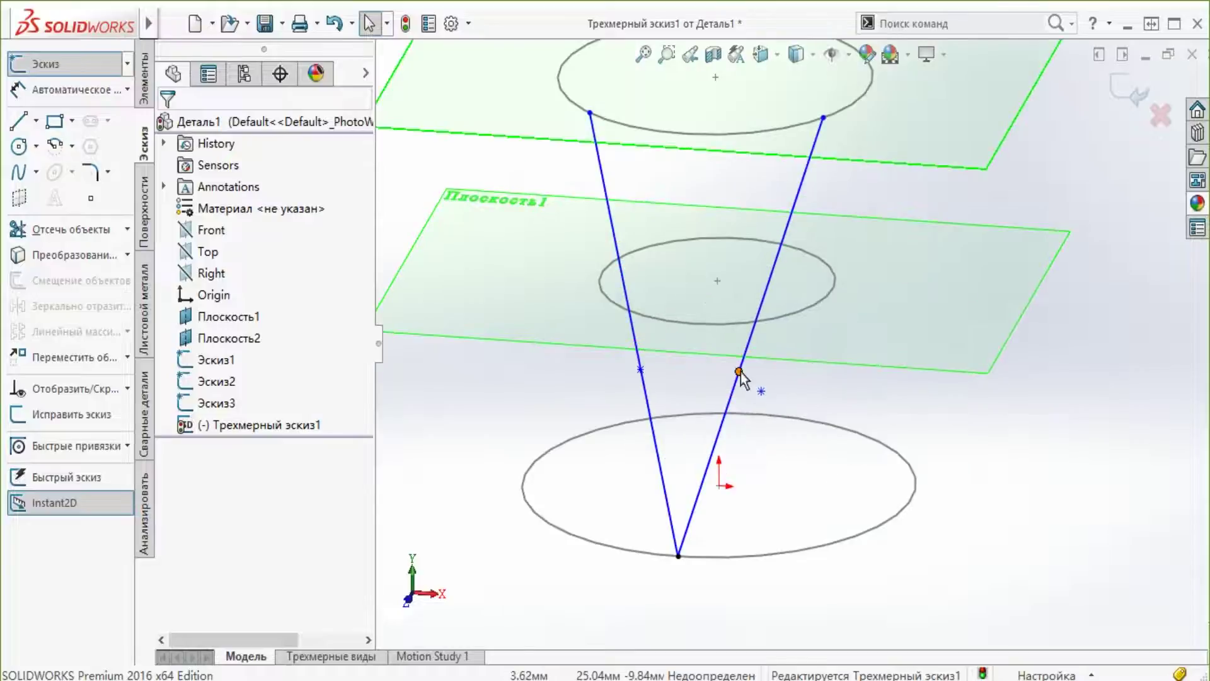
ctrl+click(785, 318)
click(864, 234)
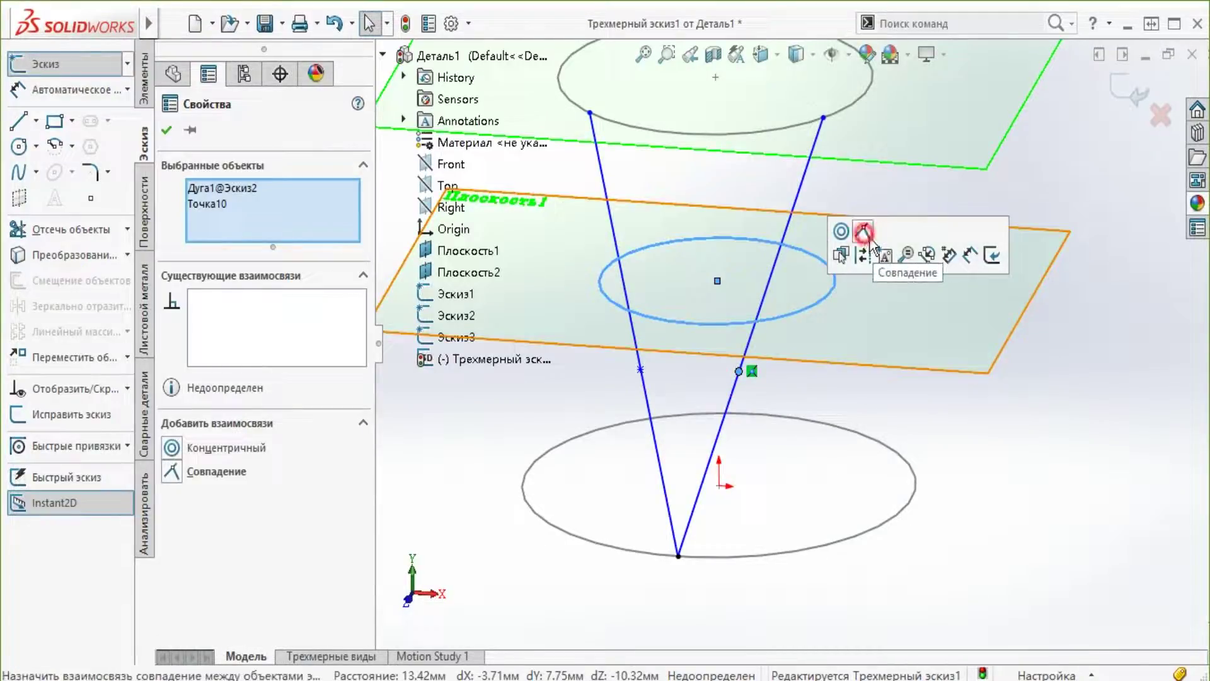
click(686, 389)
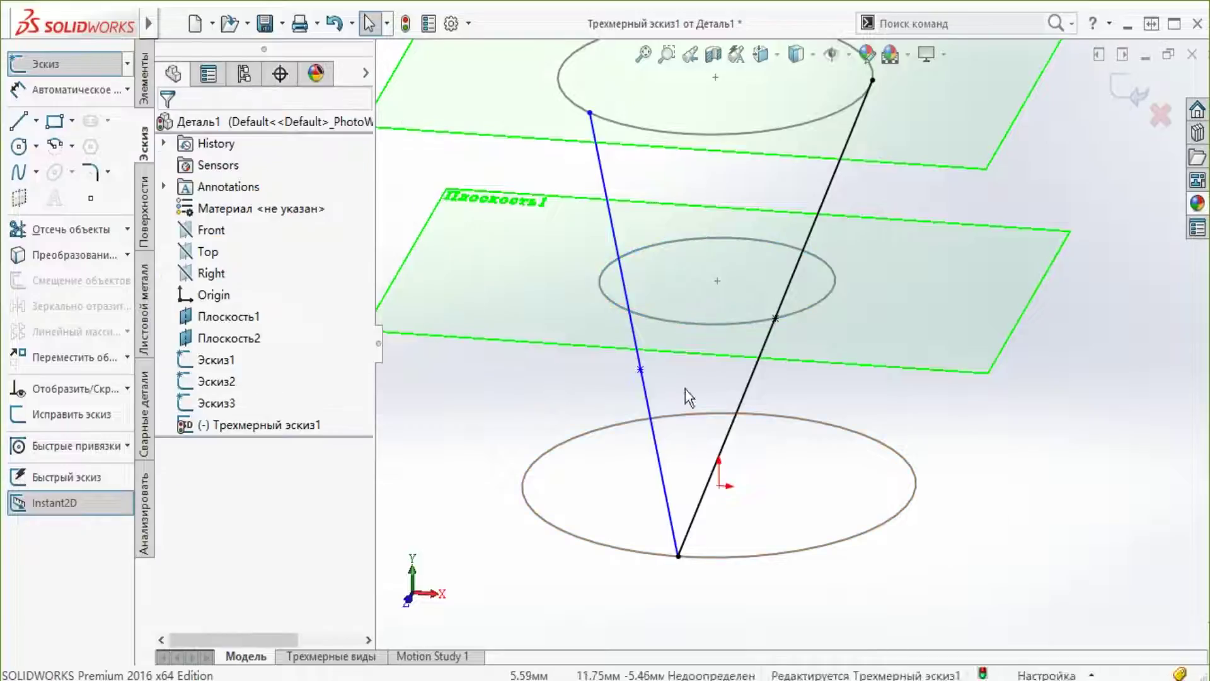
Make the left line's point coincident with the middle circle as well
click(642, 371)
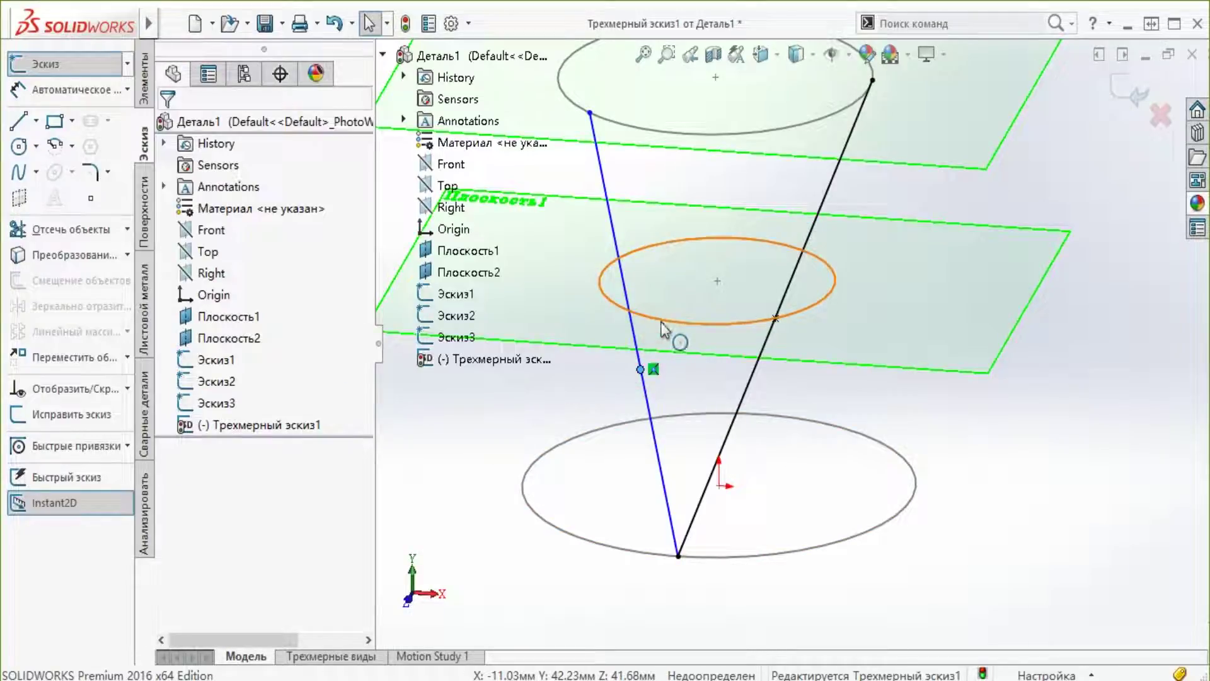
ctrl+click(667, 323)
click(733, 236)
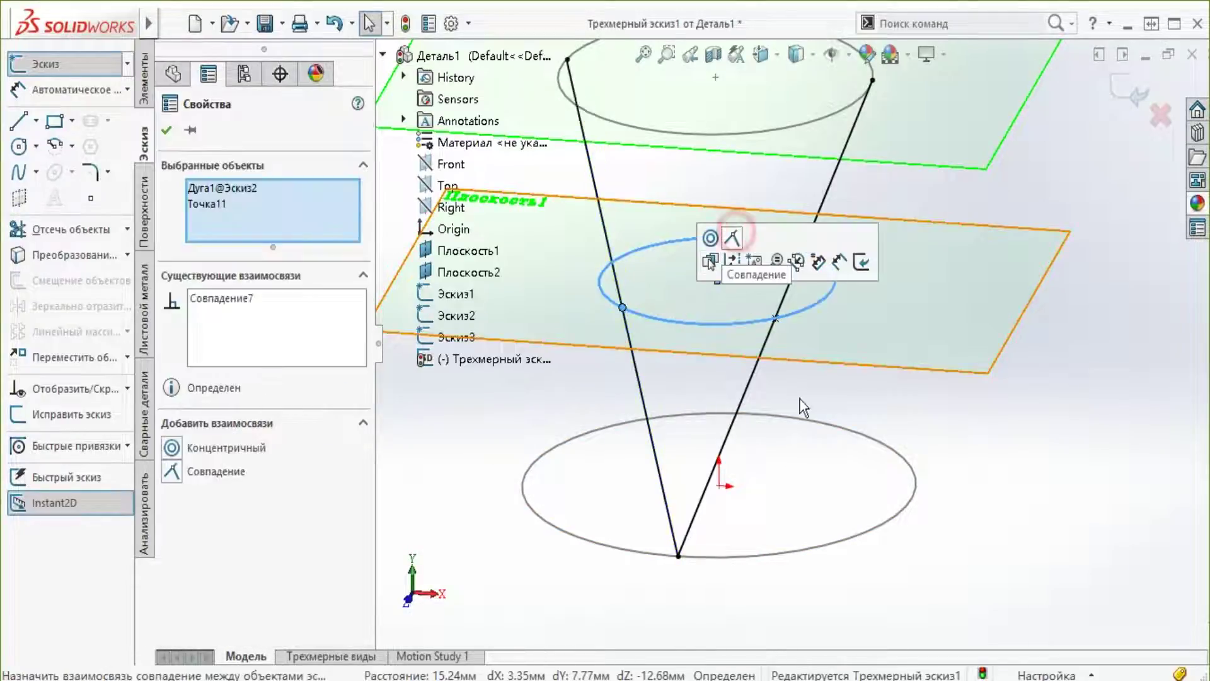
click(1048, 509)
scroll(690, 438, up, 3)
scroll(662, 439, down, 4)
scroll(662, 439, down, 3)
scroll(785, 231, up, 2)
scroll(725, 328, down, 3)
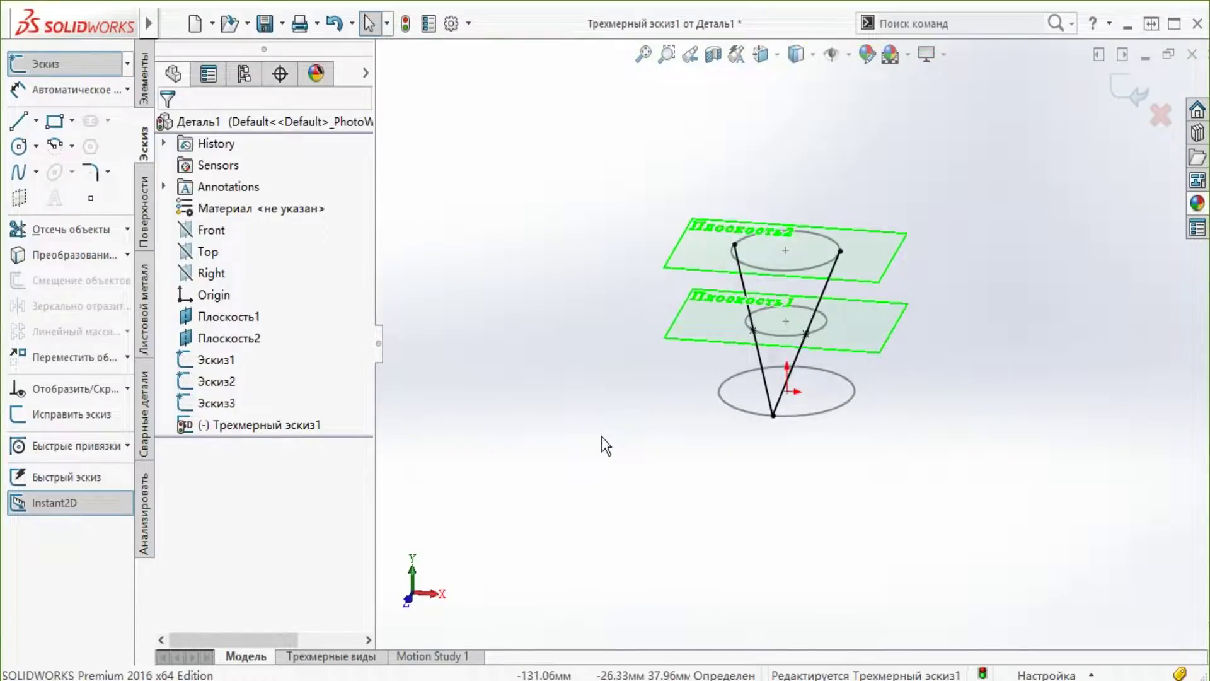
click(234, 342)
Hide Плоскость1 and Плоскость2 and exit the 3D sketch
click(247, 309)
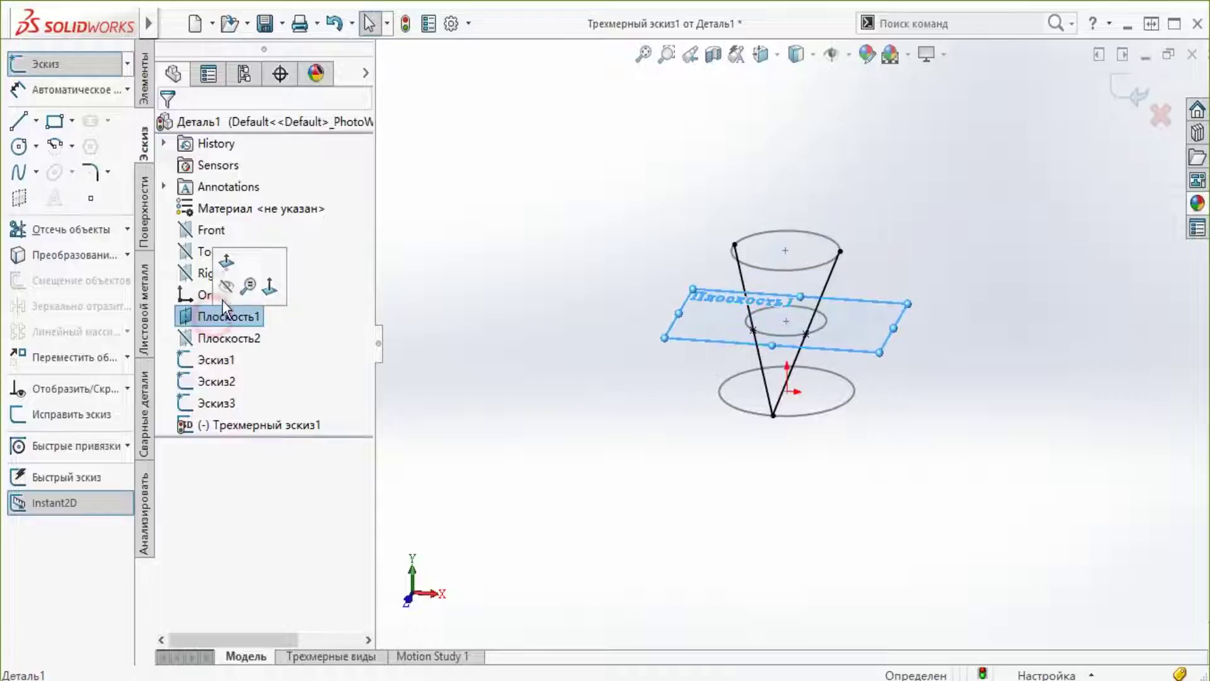
click(253, 300)
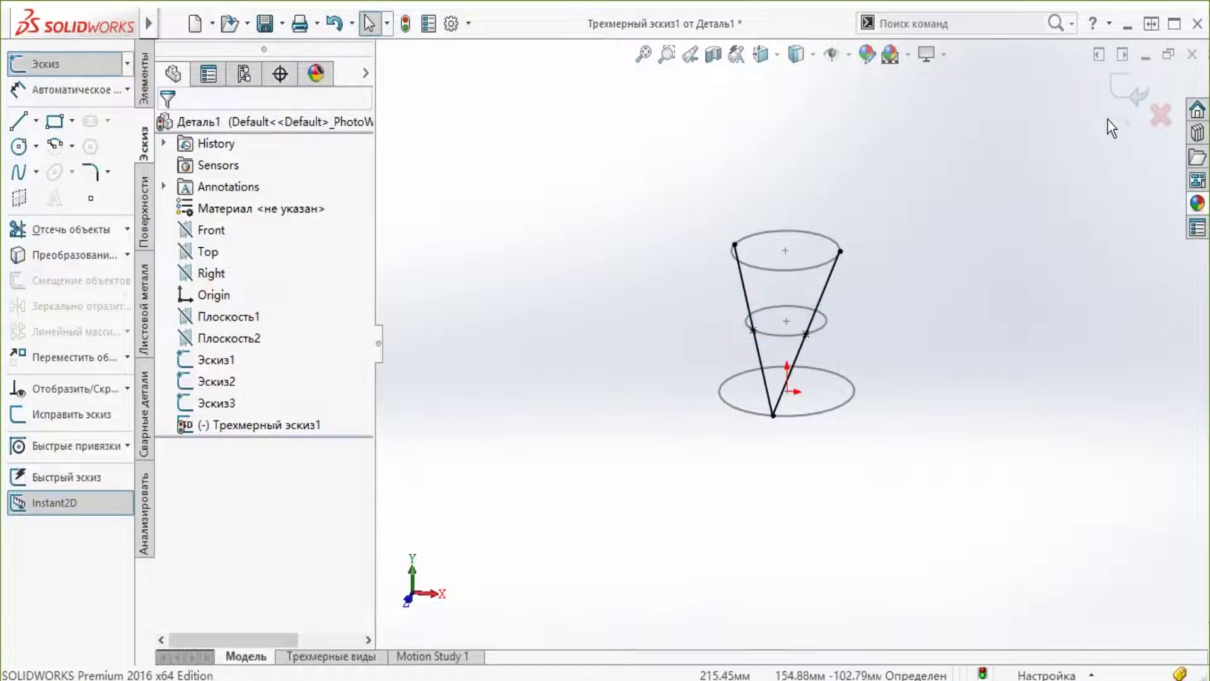
click(947, 392)
scroll(888, 252, down, 3)
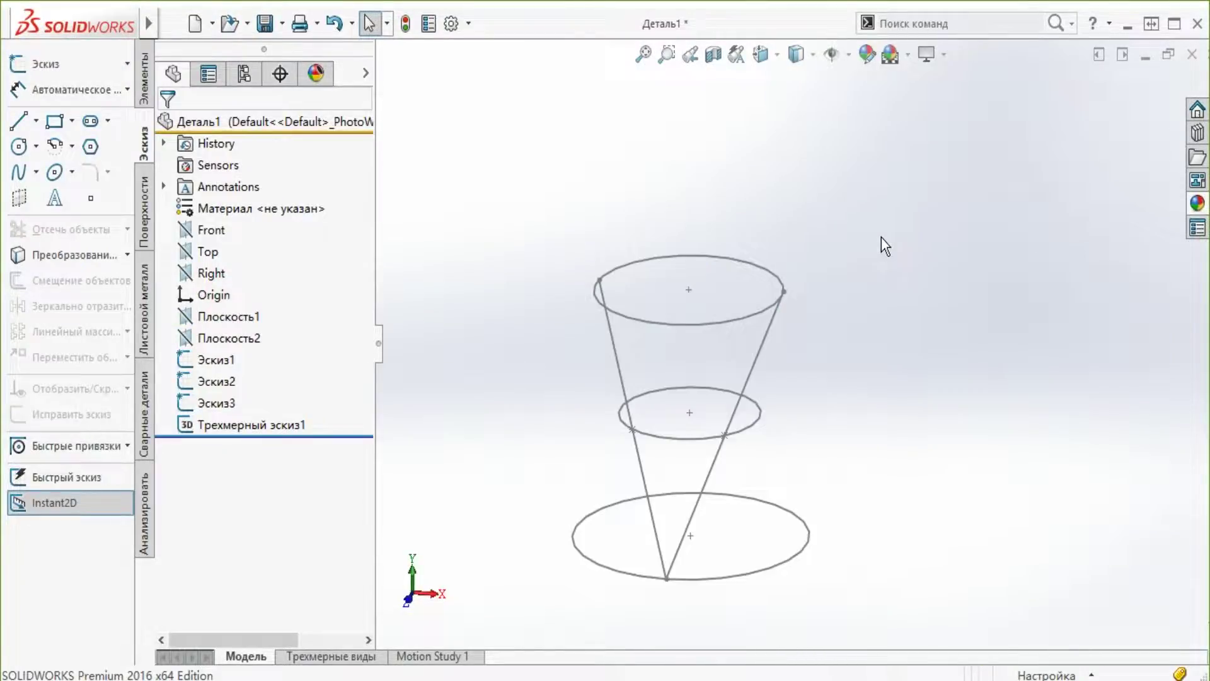
middle_drag(882, 237, 834, 270)
Create Плоскость3 perpendicular to the right side line at its top endpoint
click(145, 81)
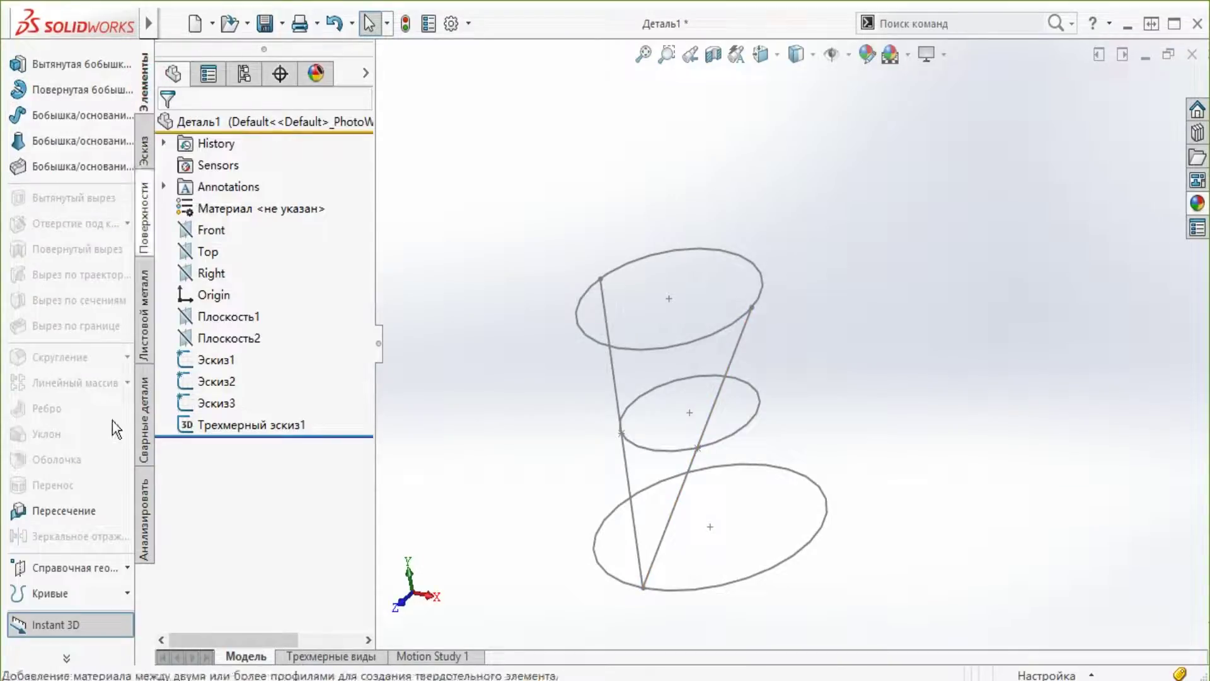
click(110, 567)
click(155, 565)
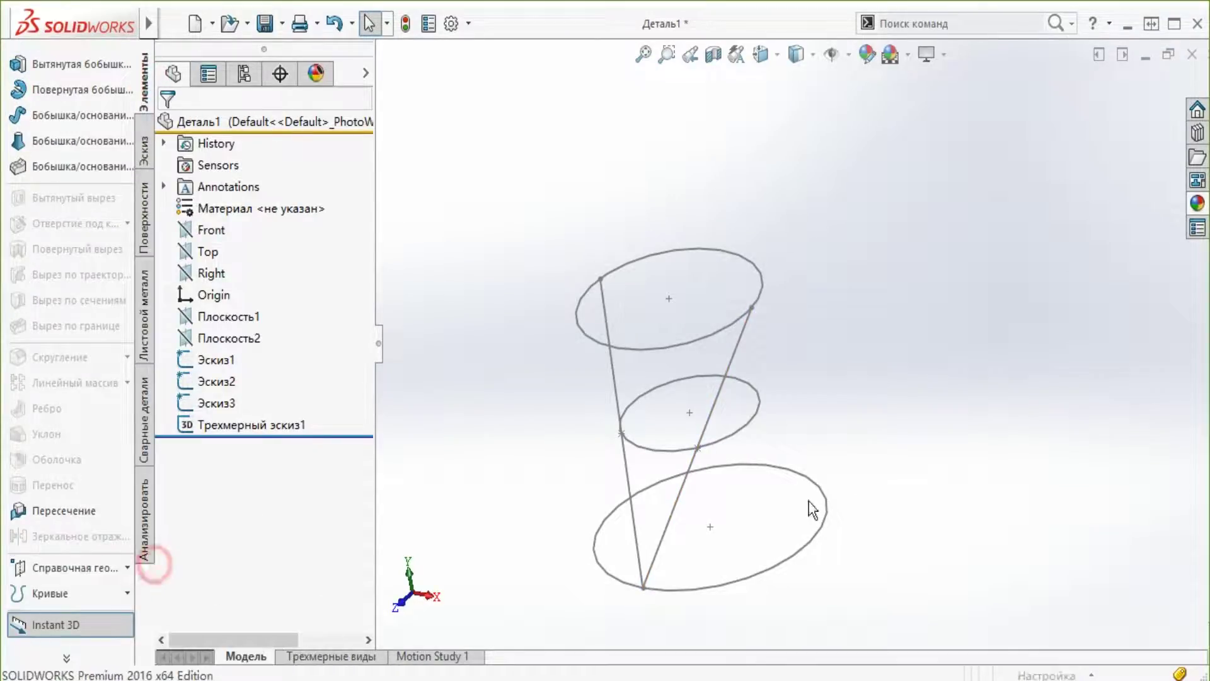
click(745, 314)
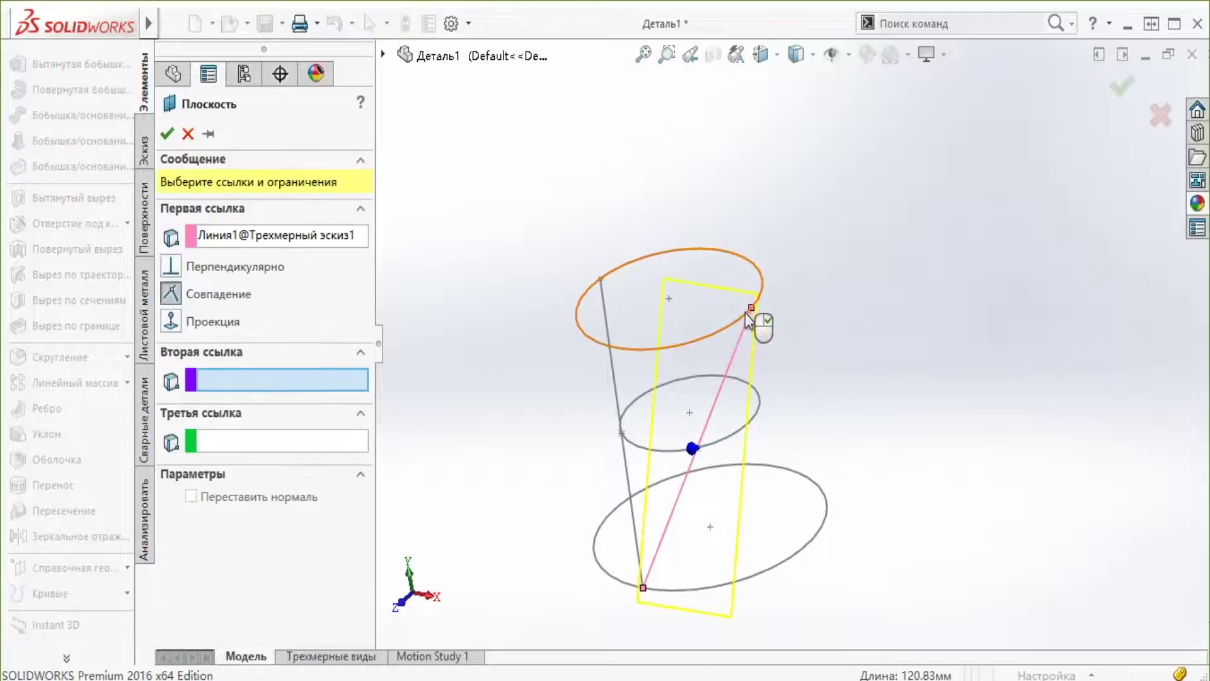
click(752, 309)
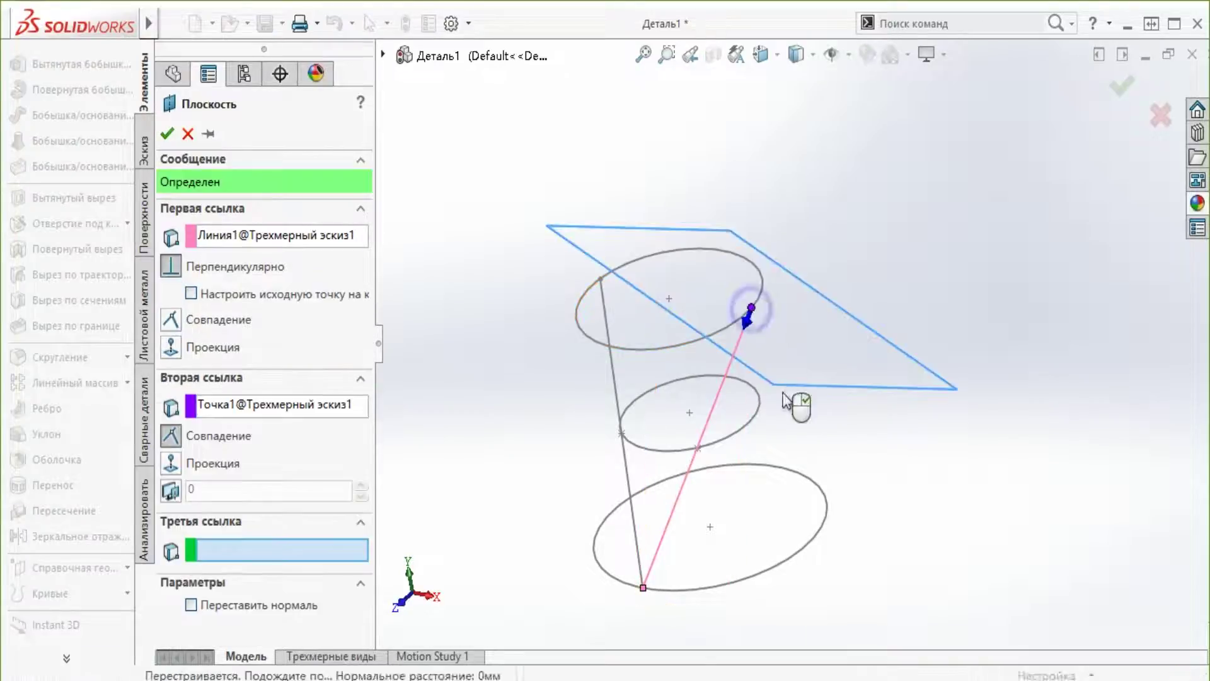
right_click(873, 469)
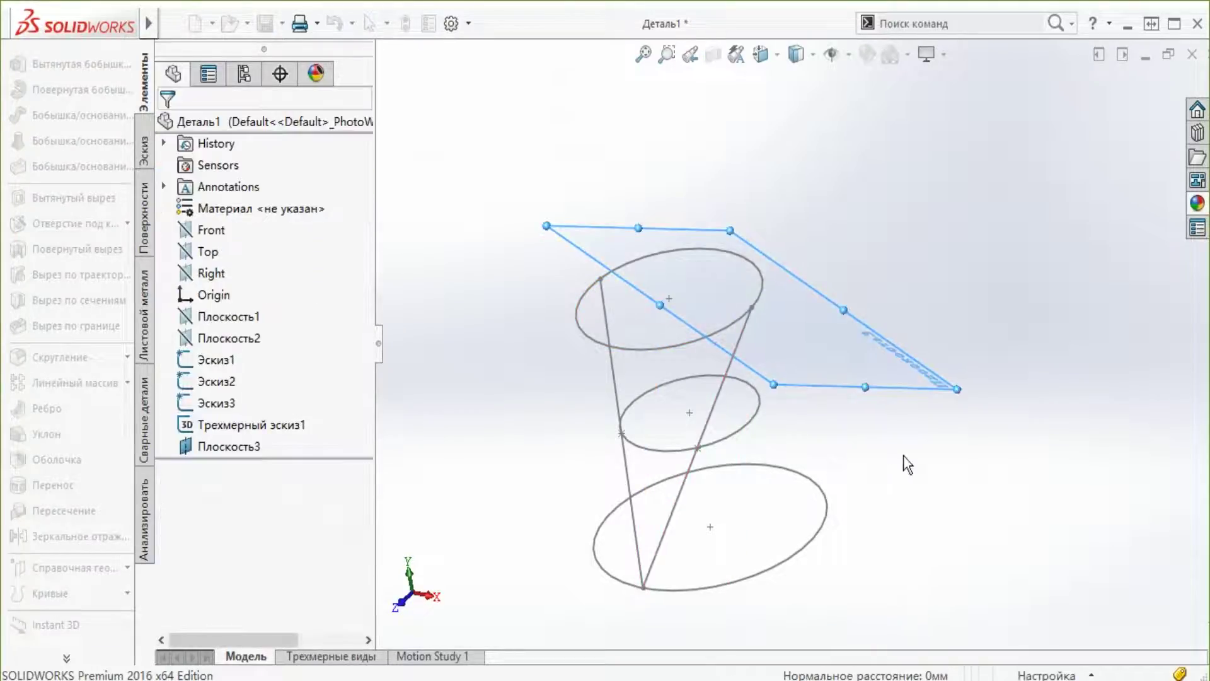
click(903, 389)
click(975, 326)
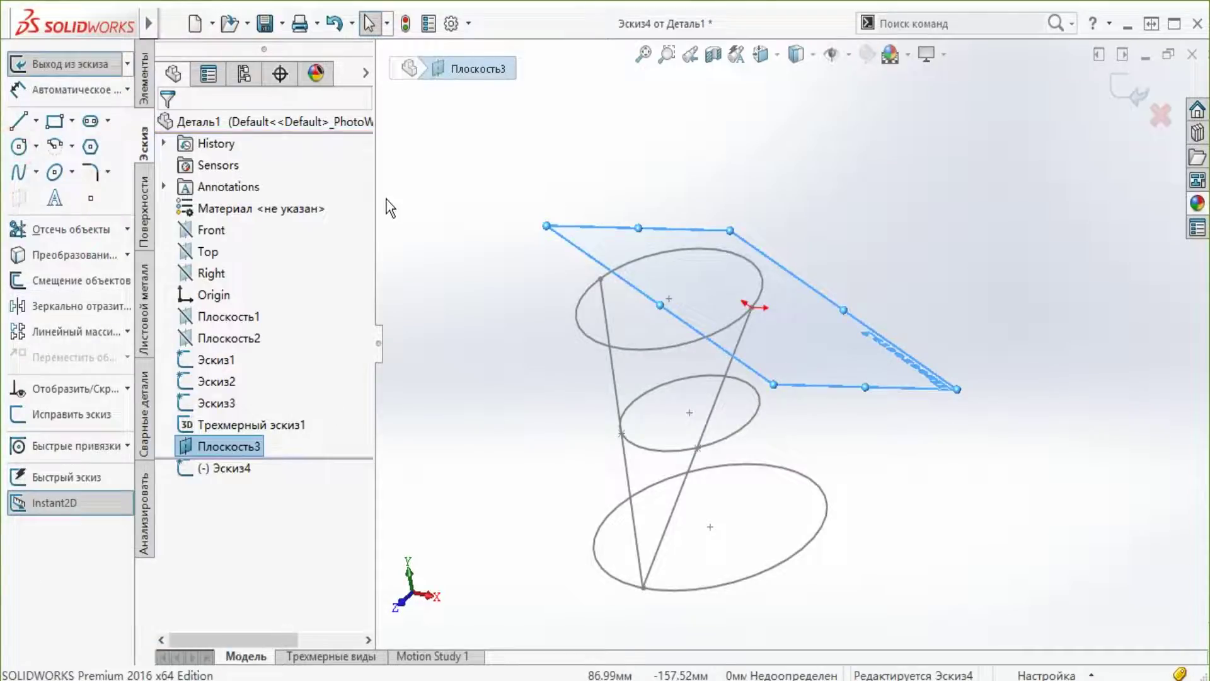
Turn the view normal to Плоскость3 with Ctrl+8 and zoom out
key(ctrl+8)
scroll(796, 360, up, 4)
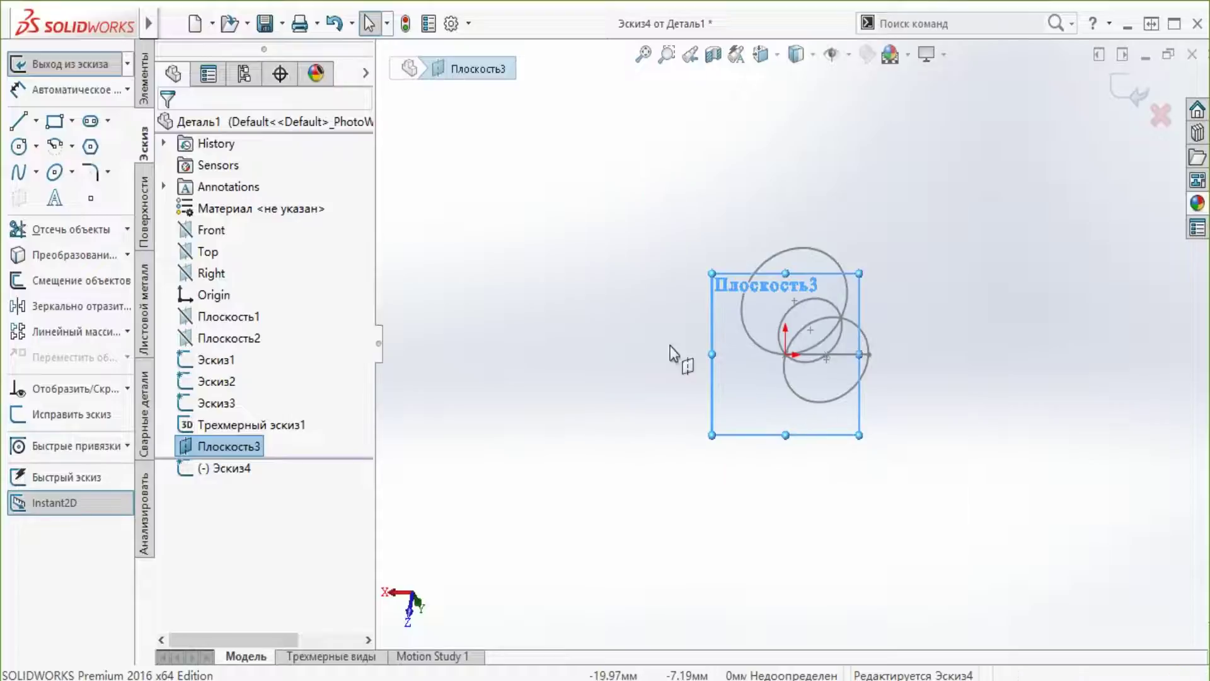
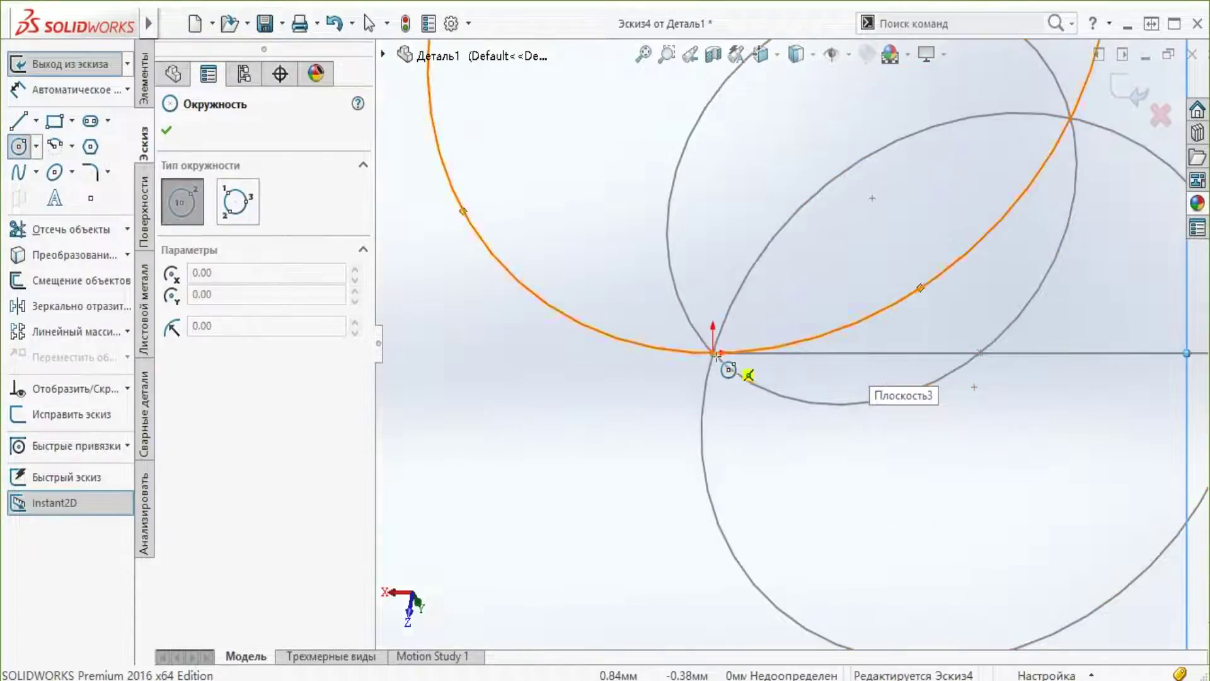
Draw a circle at the origin on Плоскость3 and dimension its diameter to 4 mm
click(714, 353)
click(744, 406)
right_drag(576, 522, 570, 379)
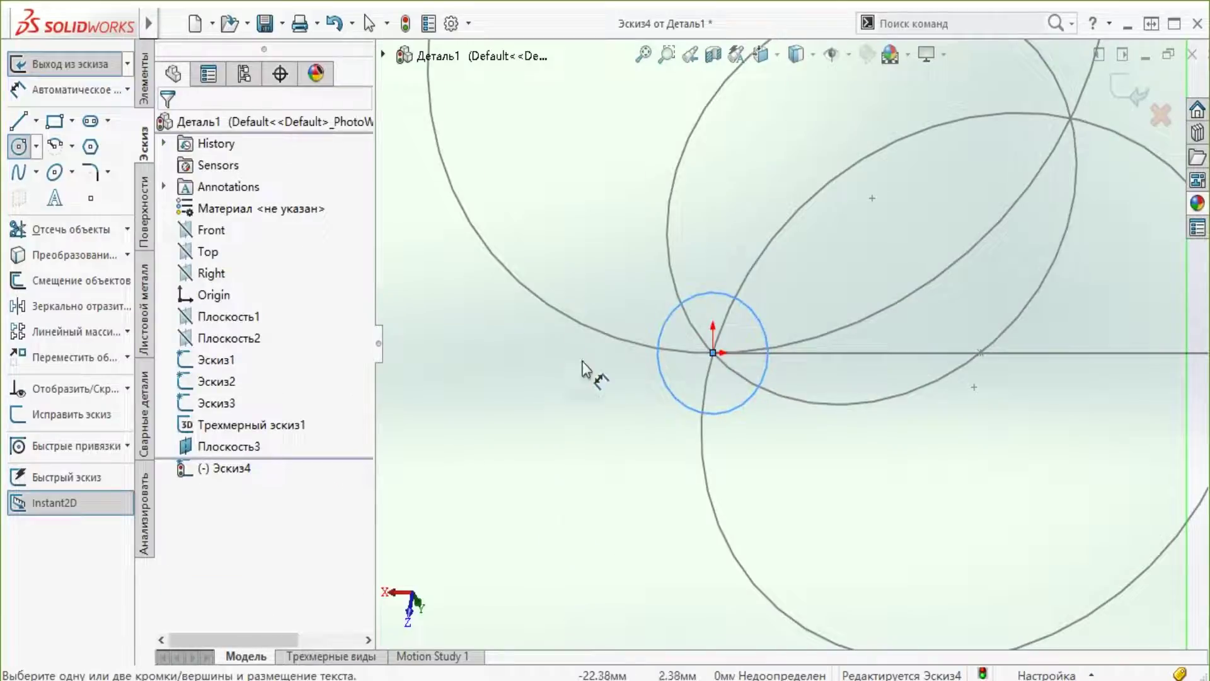
click(670, 393)
click(627, 428)
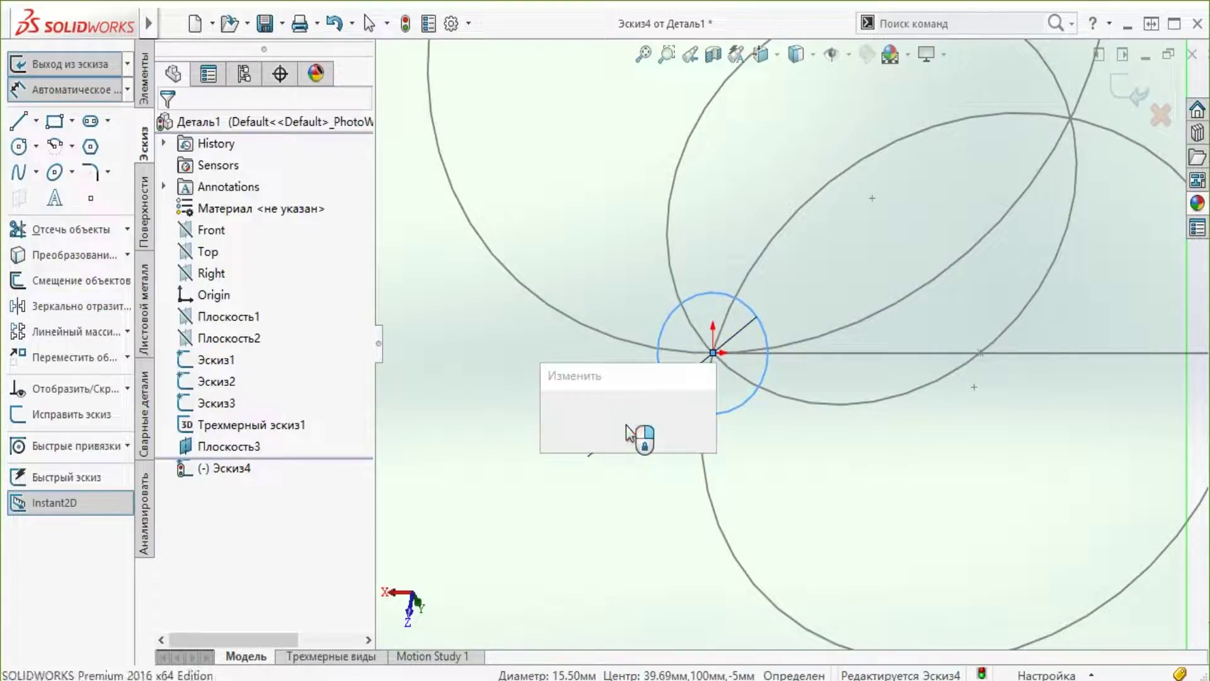
text(4)
key(Return)
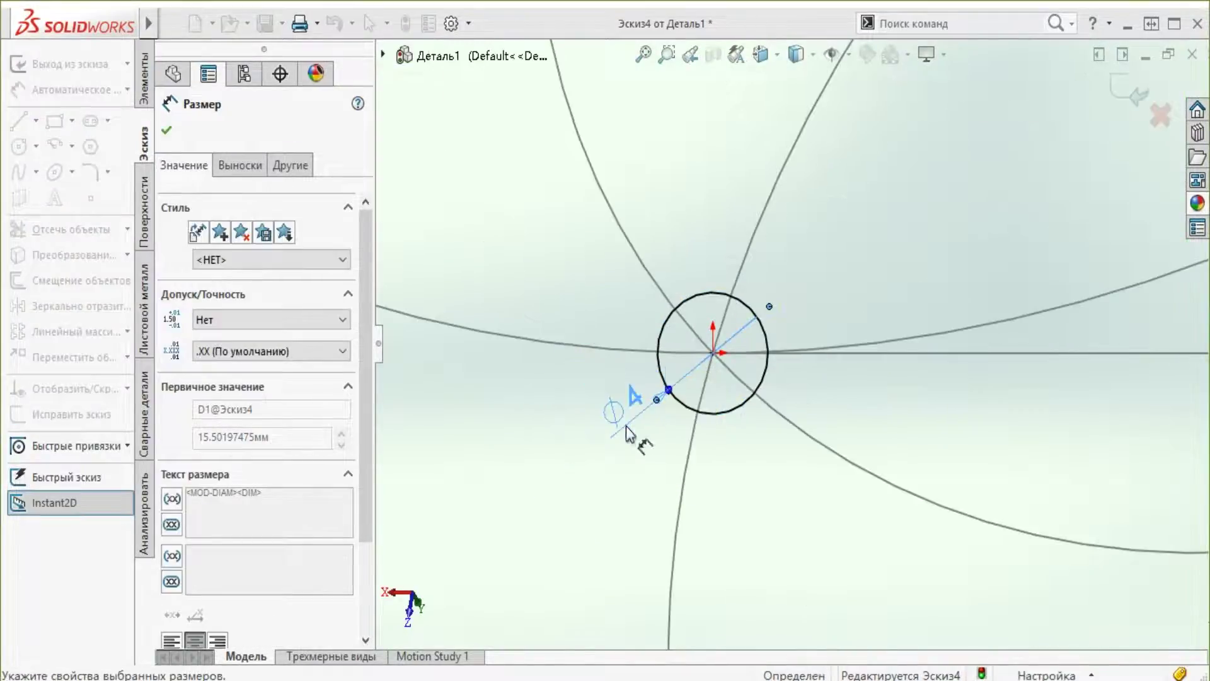
Orbit to check the 4 mm circle in 3D, close the dimension, and begin a swept boss
scroll(624, 318, down, 3)
scroll(708, 360, up, 5)
scroll(713, 378, up, 3)
mouse_move(717, 401)
middle_down()
mouse_move(781, 232)
mouse_move(628, 395)
mouse_move(641, 359)
middle_up()
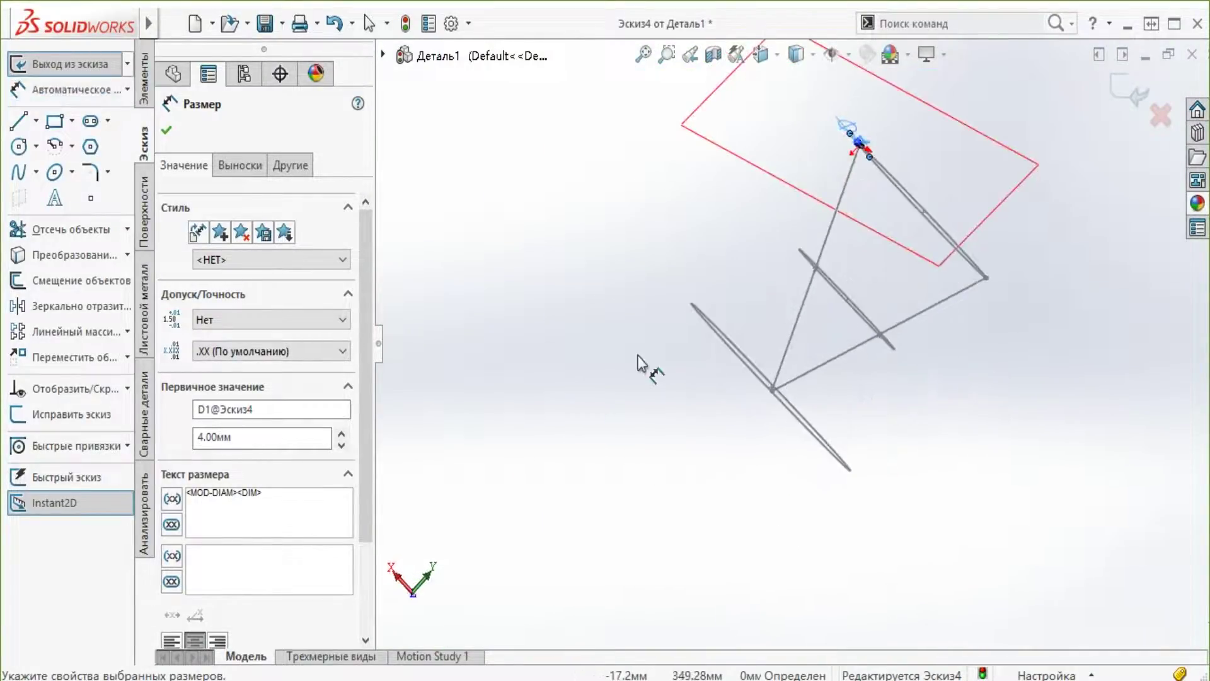
click(166, 133)
click(145, 94)
click(102, 114)
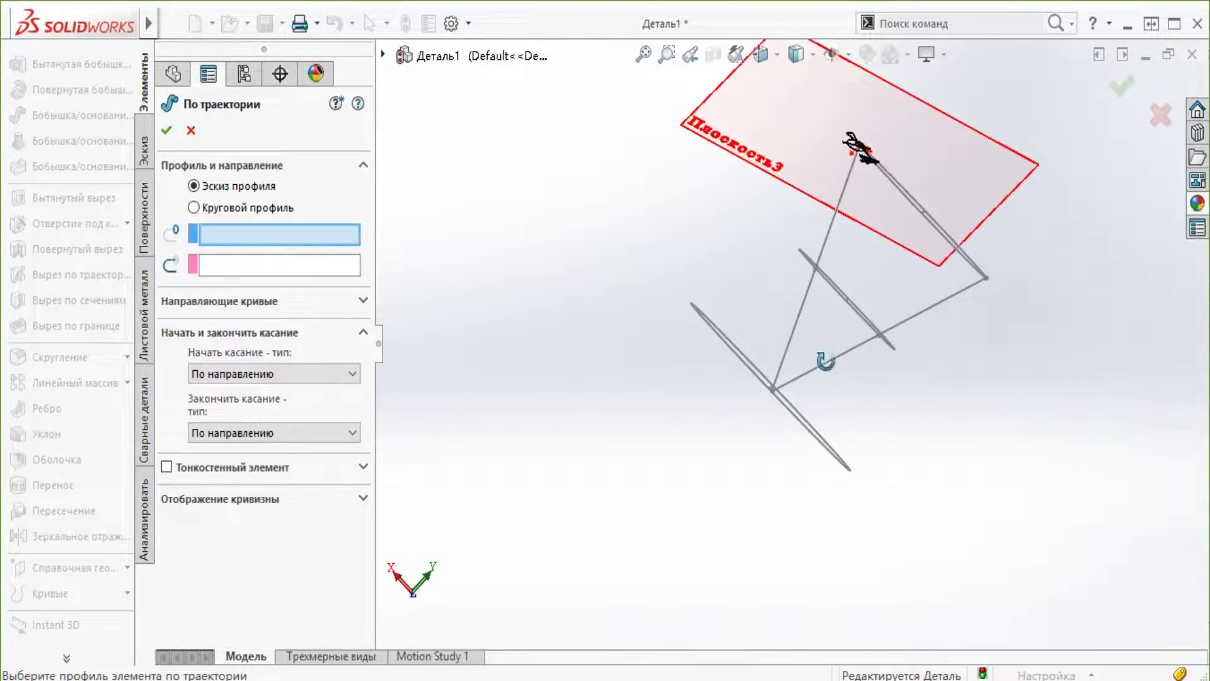
Sweep profile Эскиз4 along path Трехмерный эскиз1 to create rod feature По траектории1
middle_drag(826, 361, 884, 331)
scroll(838, 240, up, 3)
scroll(788, 387, down, 3)
scroll(799, 357, down, 4)
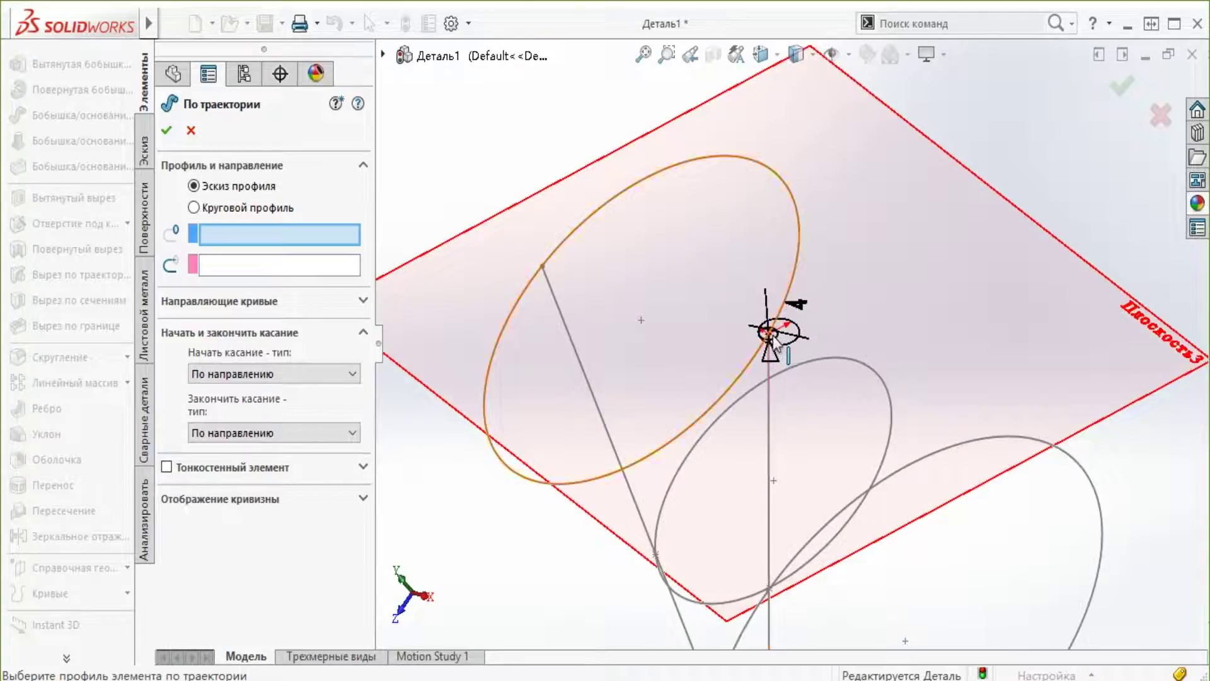
click(778, 340)
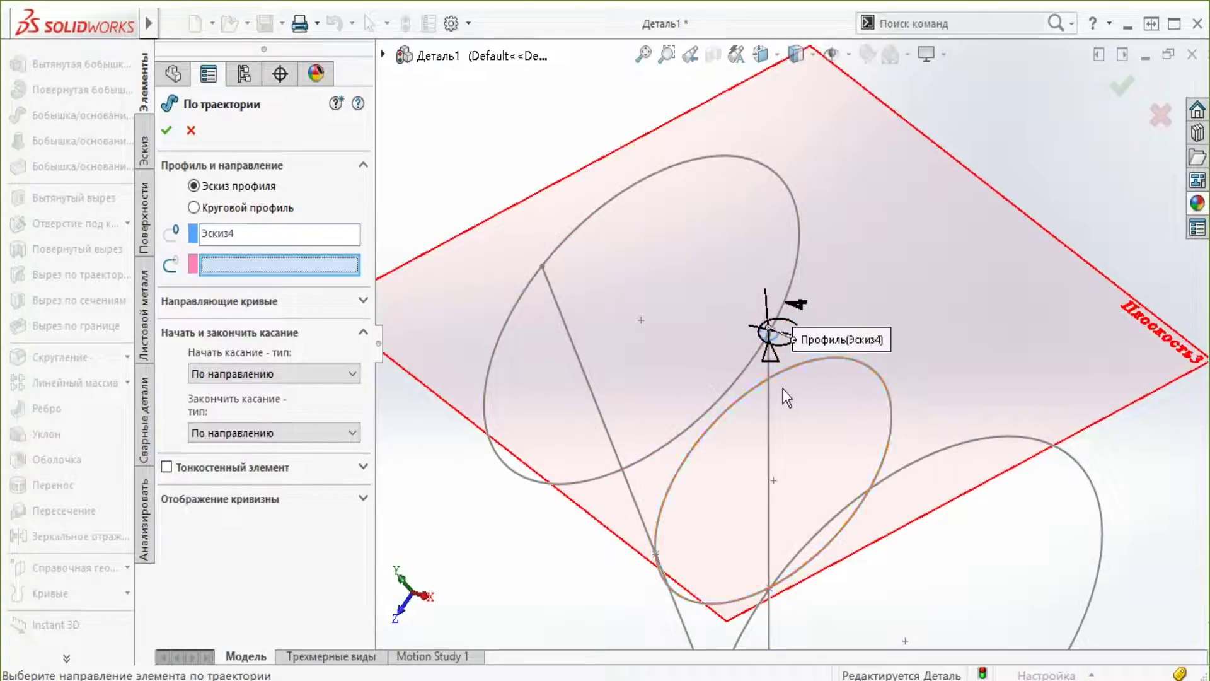
click(774, 512)
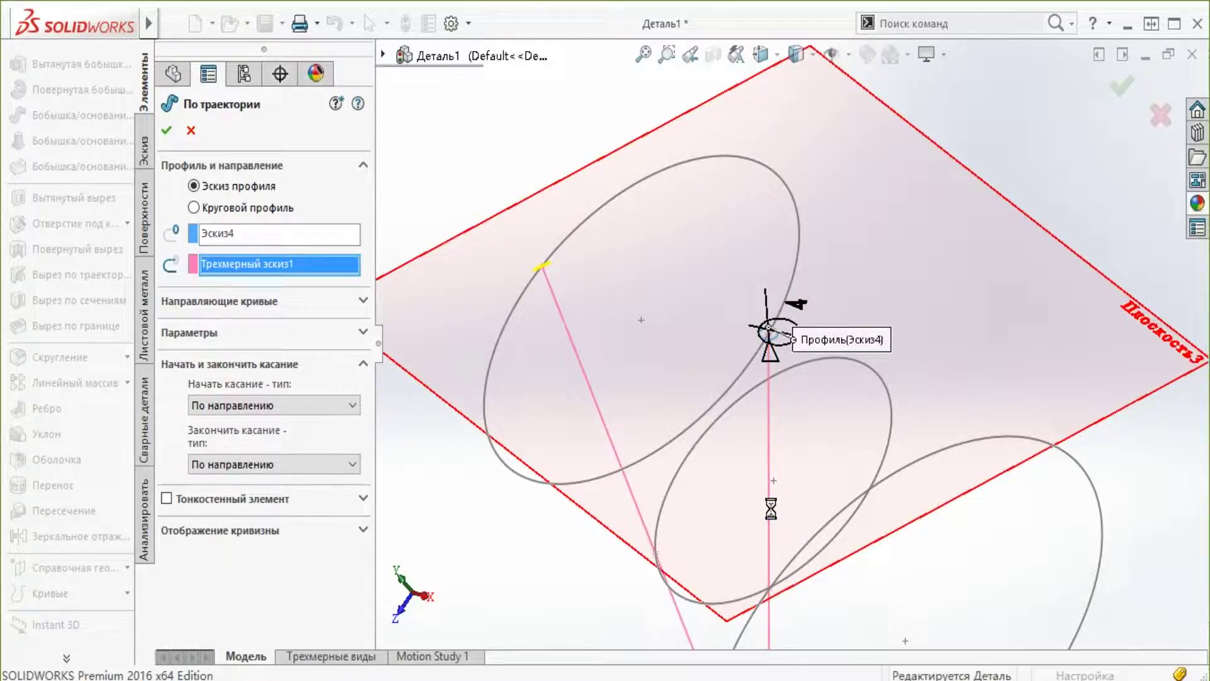
key(Return)
scroll(786, 339, down, 5)
scroll(792, 381, up, 5)
scroll(616, 527, up, 3)
mouse_move(616, 527)
middle_down()
mouse_move(651, 309)
mouse_move(865, 410)
middle_up()
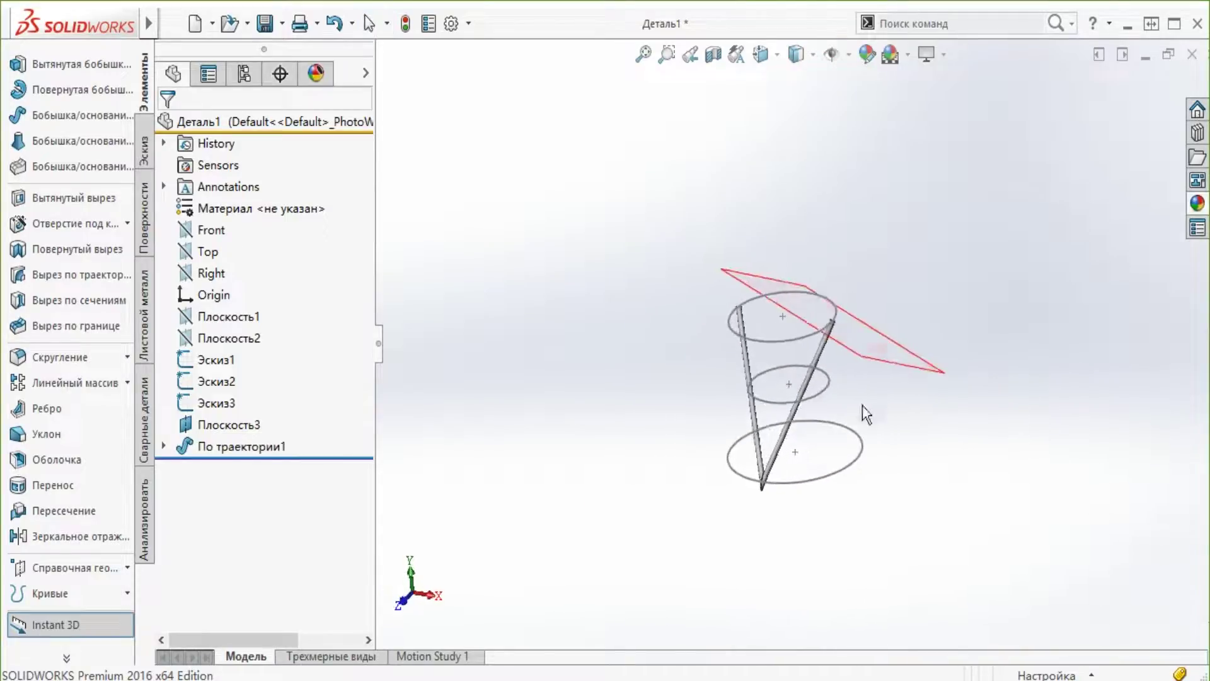
Hide Плоскость3 from the view
click(901, 373)
click(984, 307)
middle_drag(903, 474, 870, 427)
Create reference axis Ось1 from the Right and Front planes and start a circular pattern
click(211, 255)
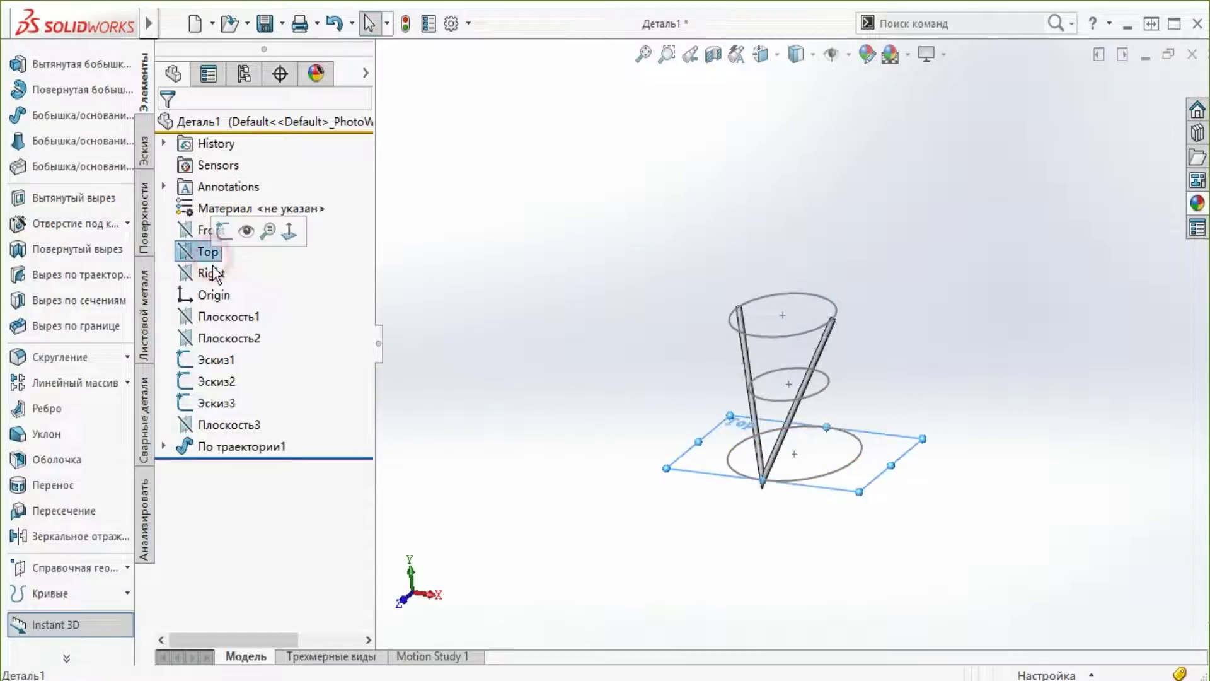
click(214, 275)
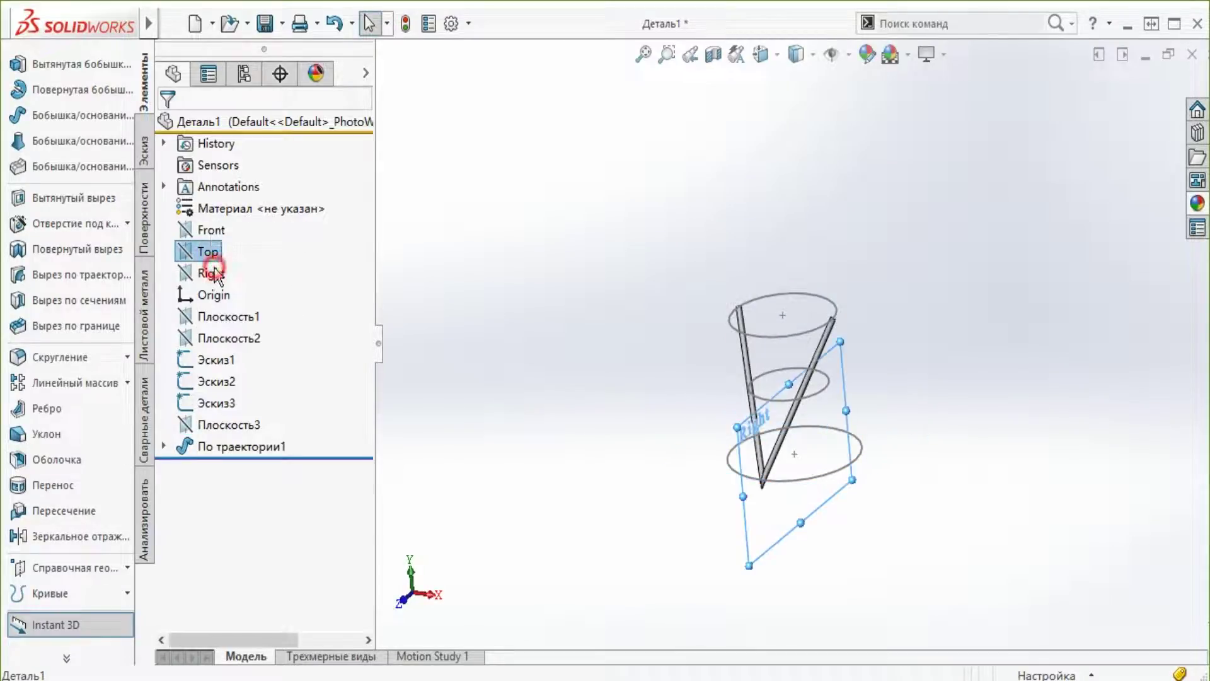
ctrl+click(203, 235)
click(98, 567)
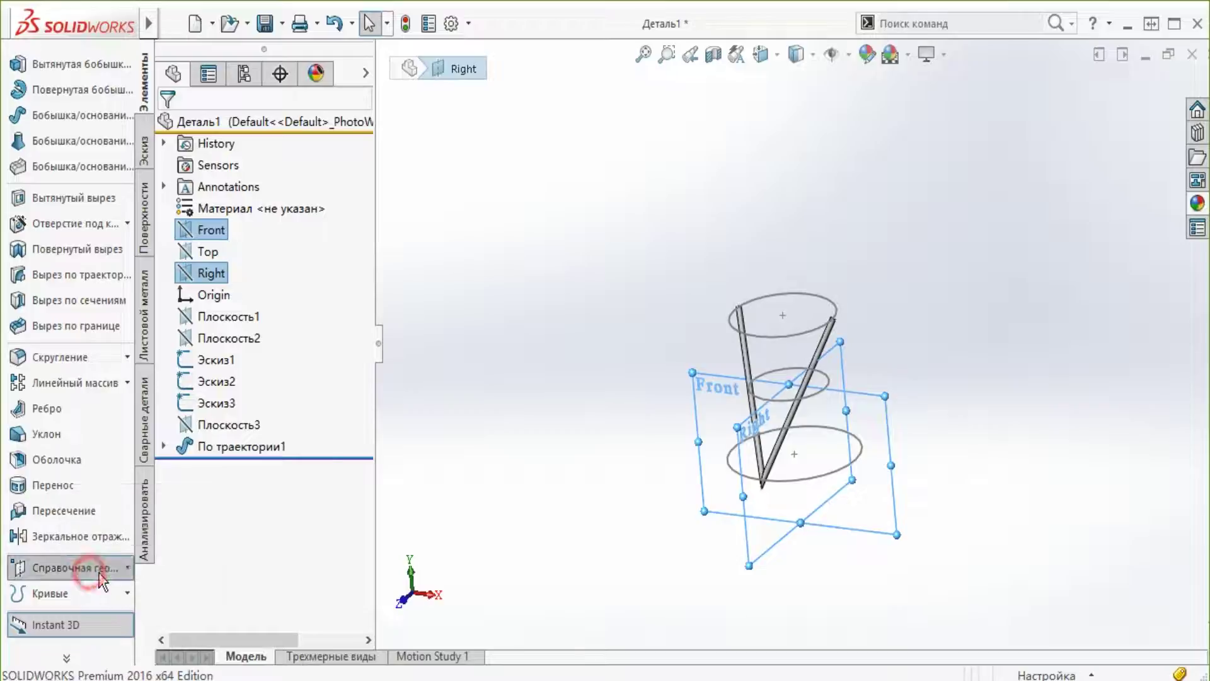
click(177, 445)
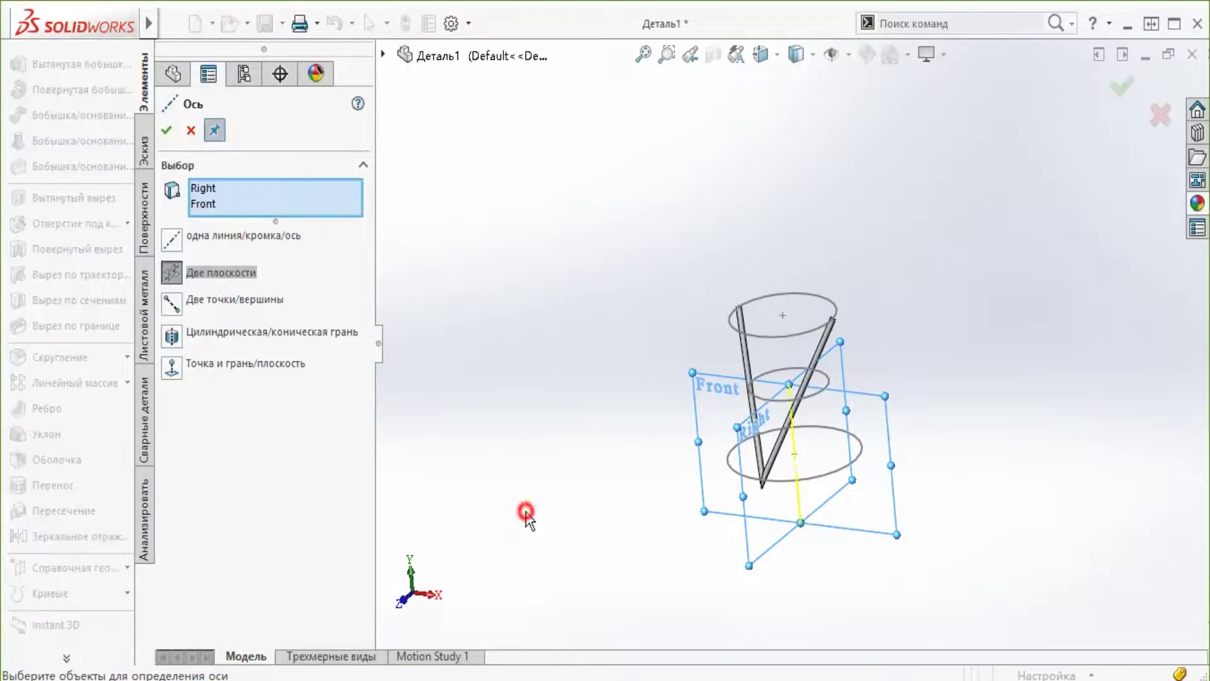
click(168, 131)
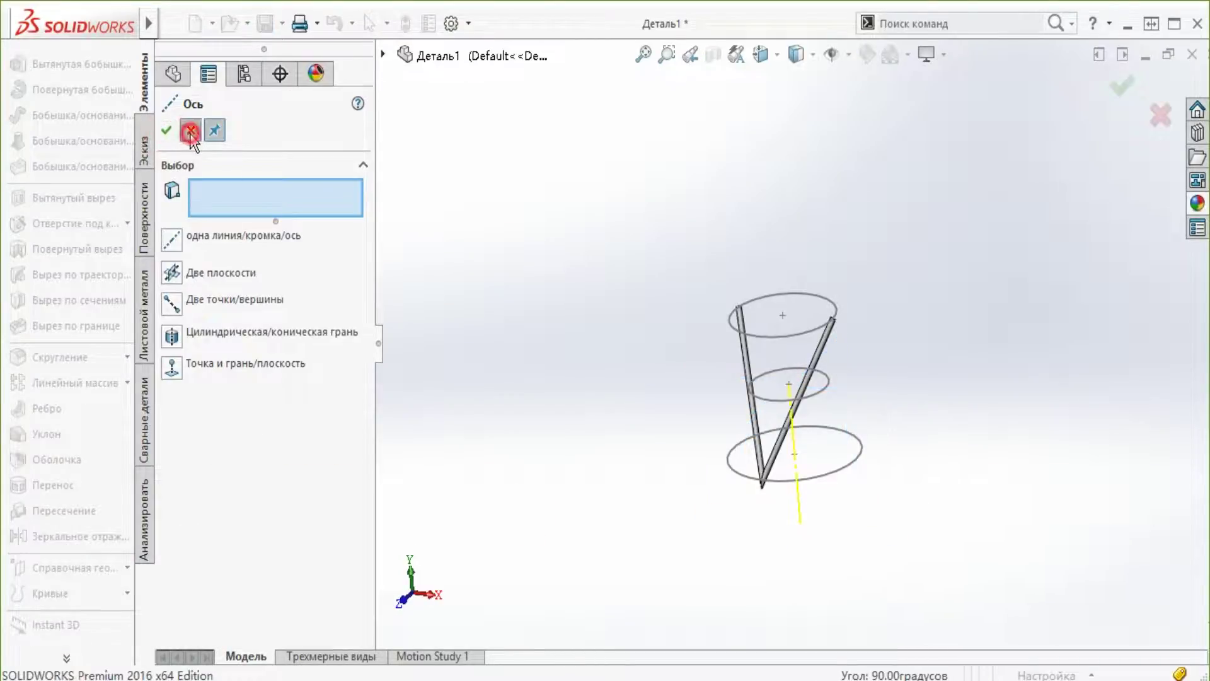
click(128, 385)
click(175, 405)
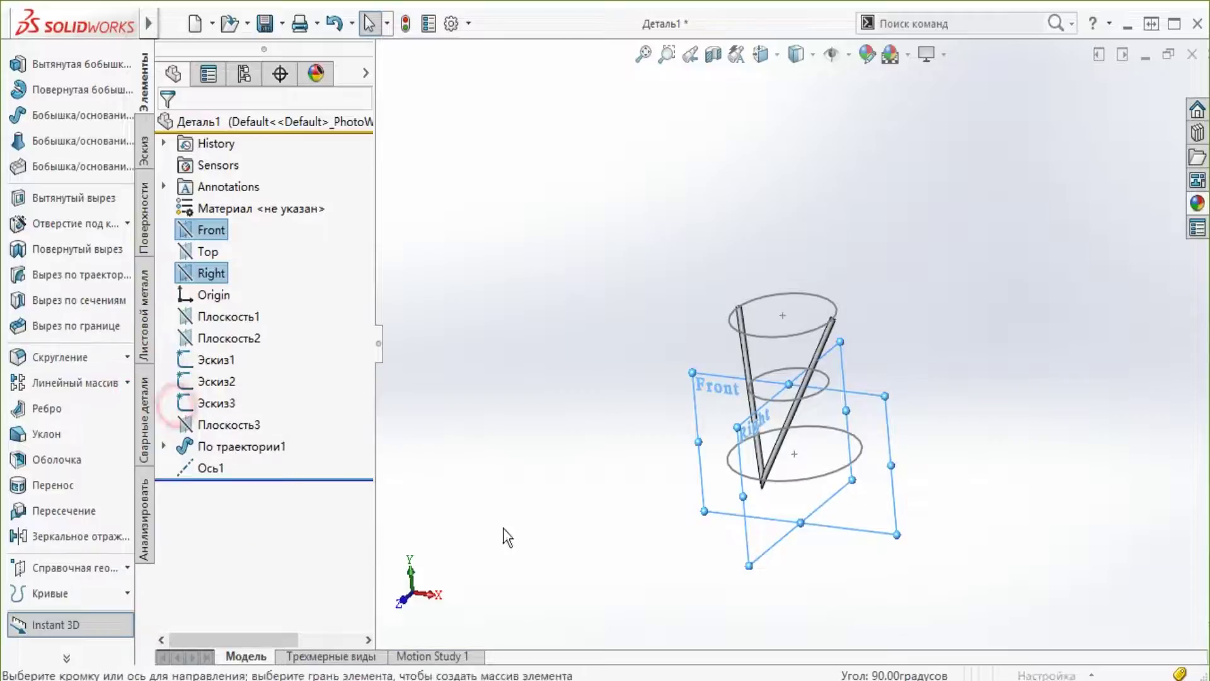
Circular-pattern По траектории1 around Ось1 with 12 equal instances over 360 degrees
click(769, 463)
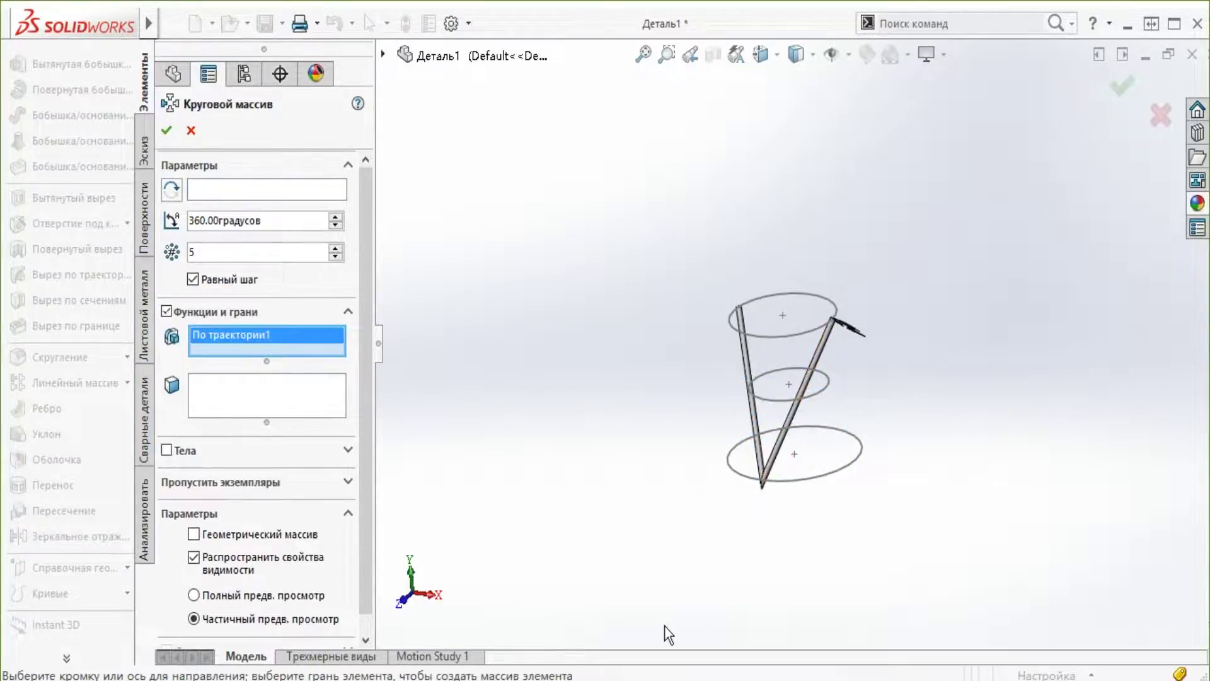
click(290, 188)
click(383, 55)
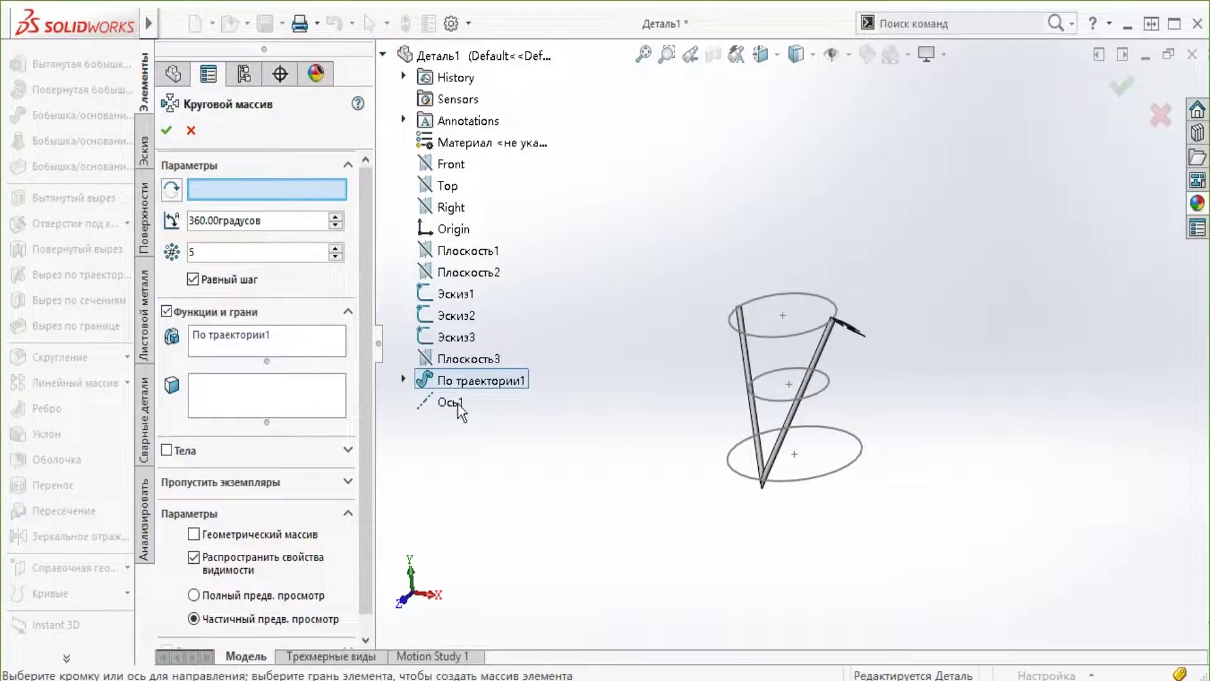
click(457, 404)
click(341, 248)
click(341, 249)
text(12)
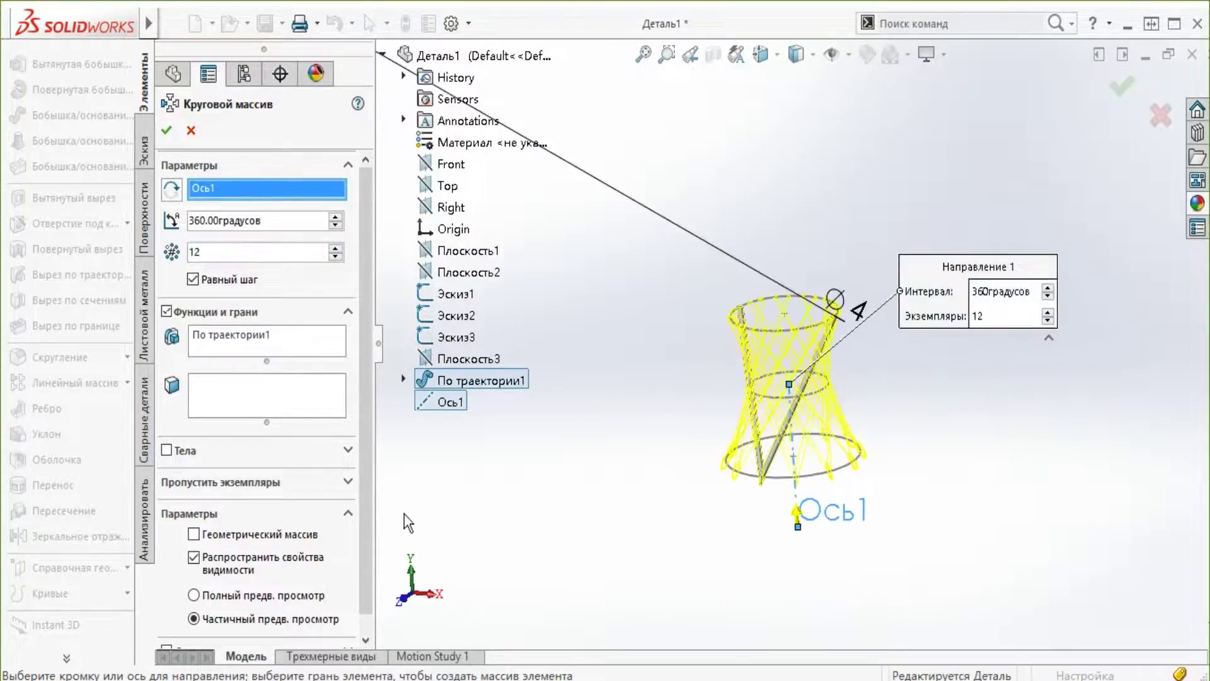
click(159, 126)
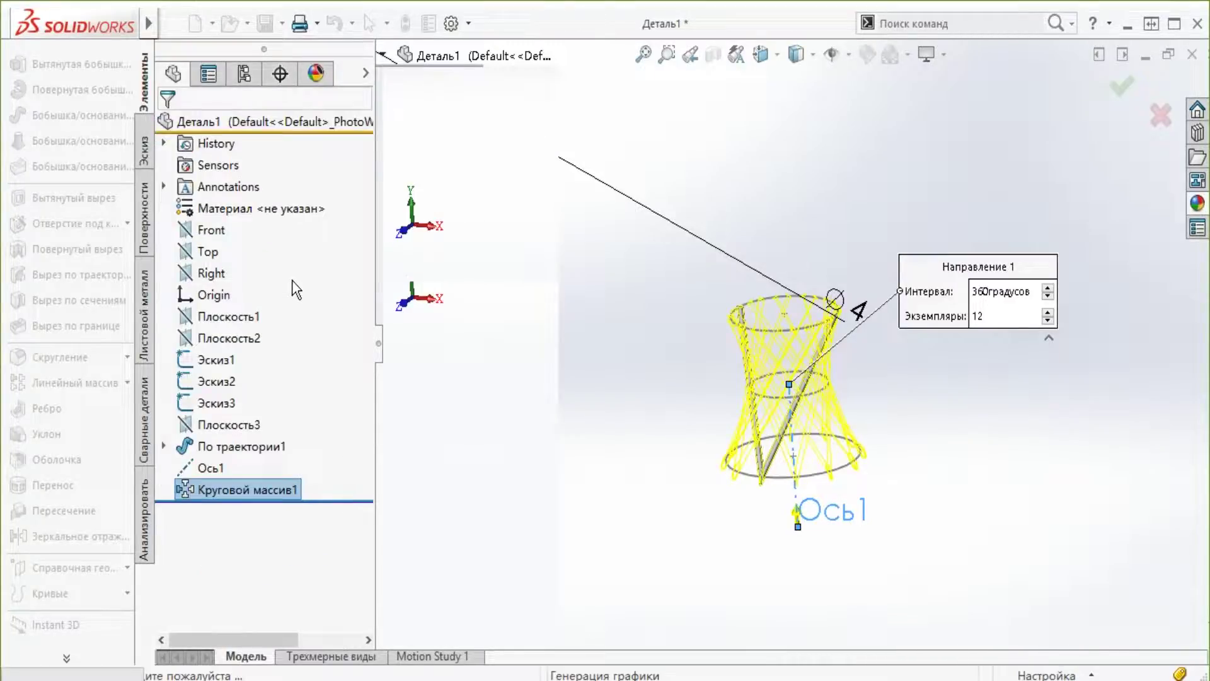
Hide all sketches and switch the lattice tower to Trimetric view
click(592, 420)
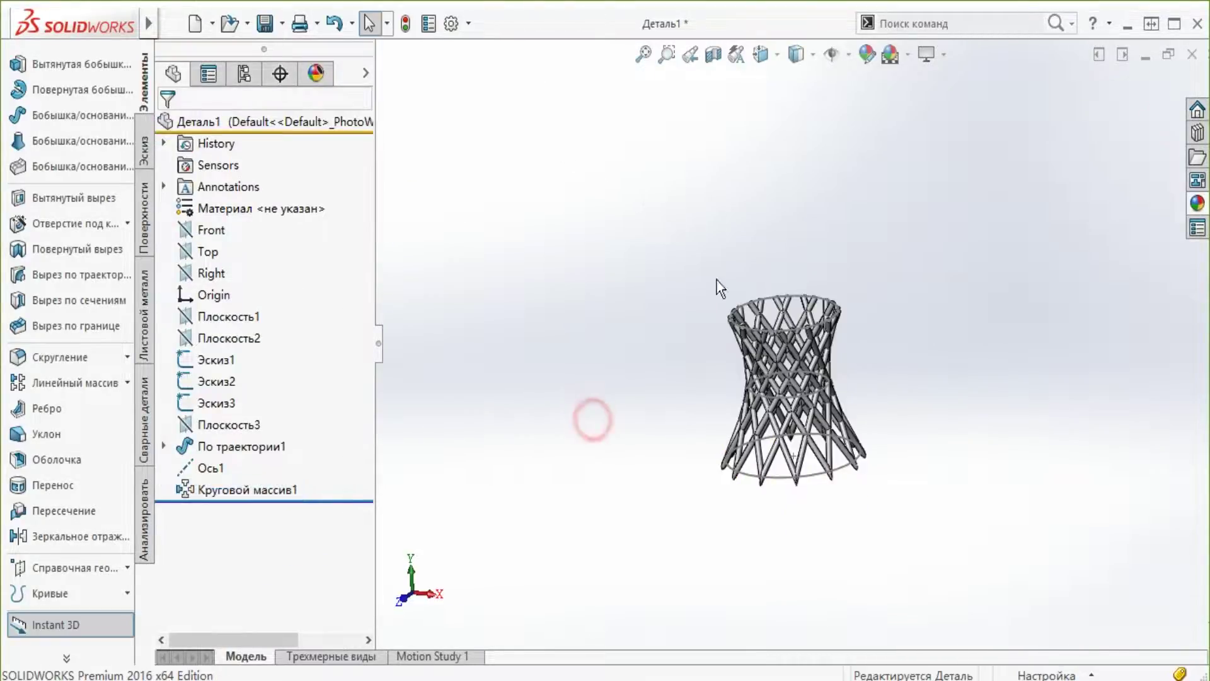
click(849, 55)
click(859, 249)
click(998, 332)
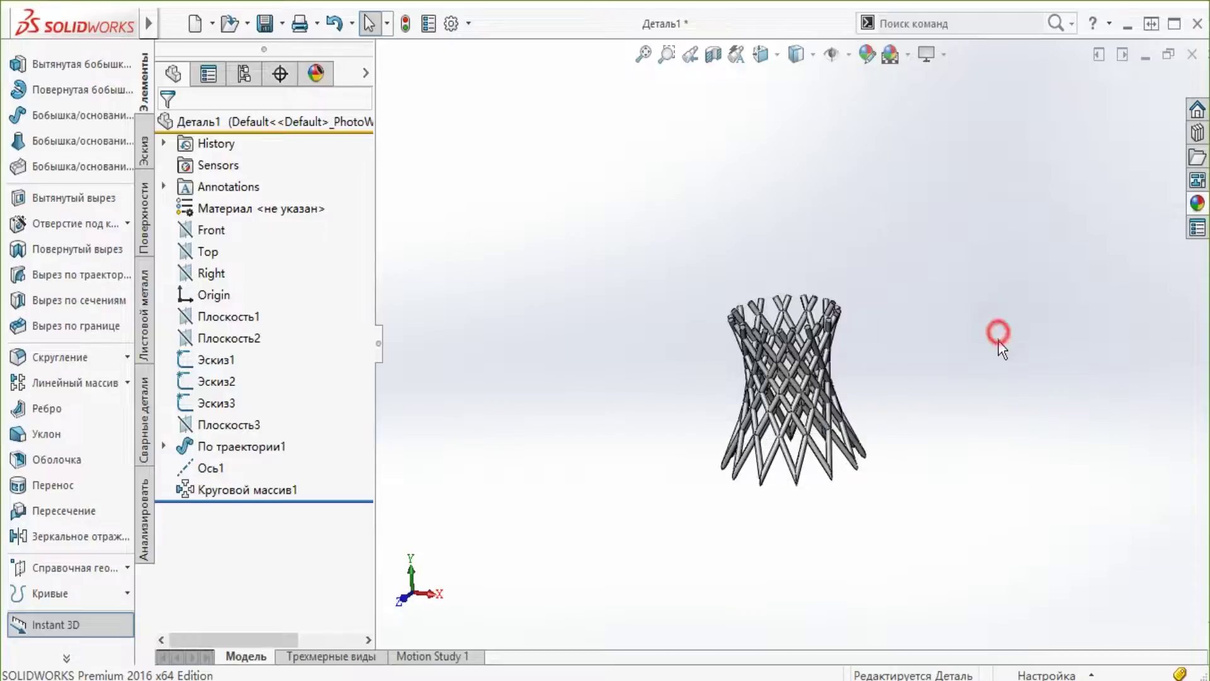
click(761, 54)
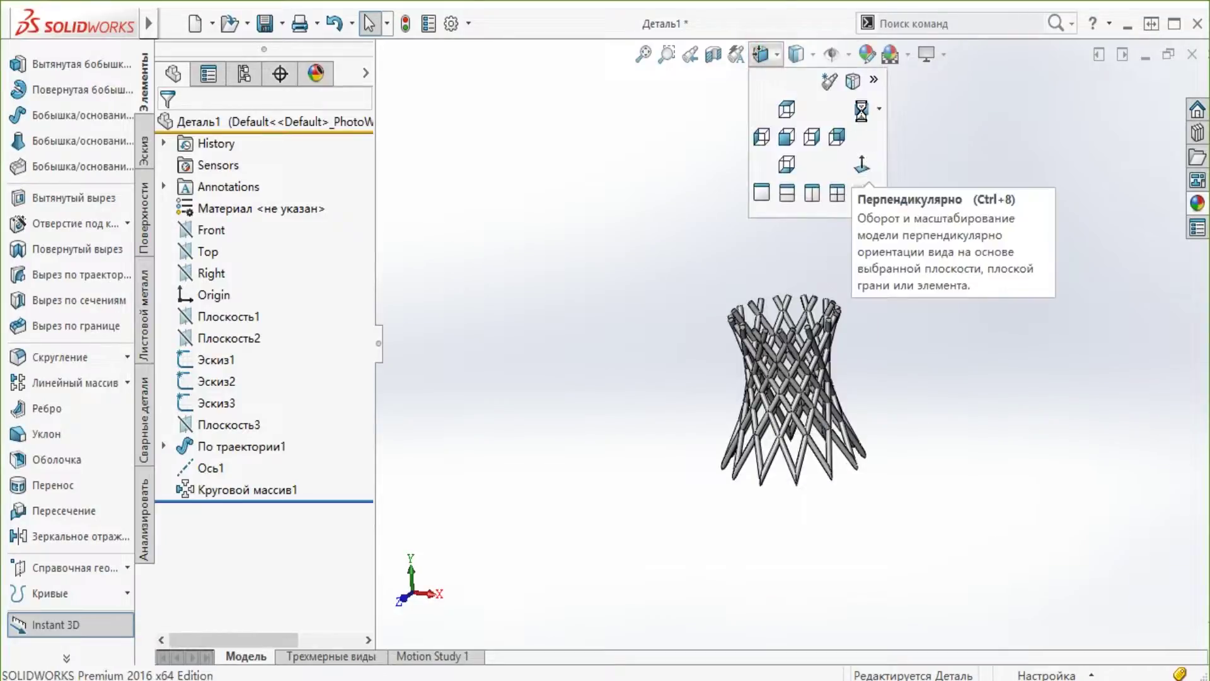
click(862, 109)
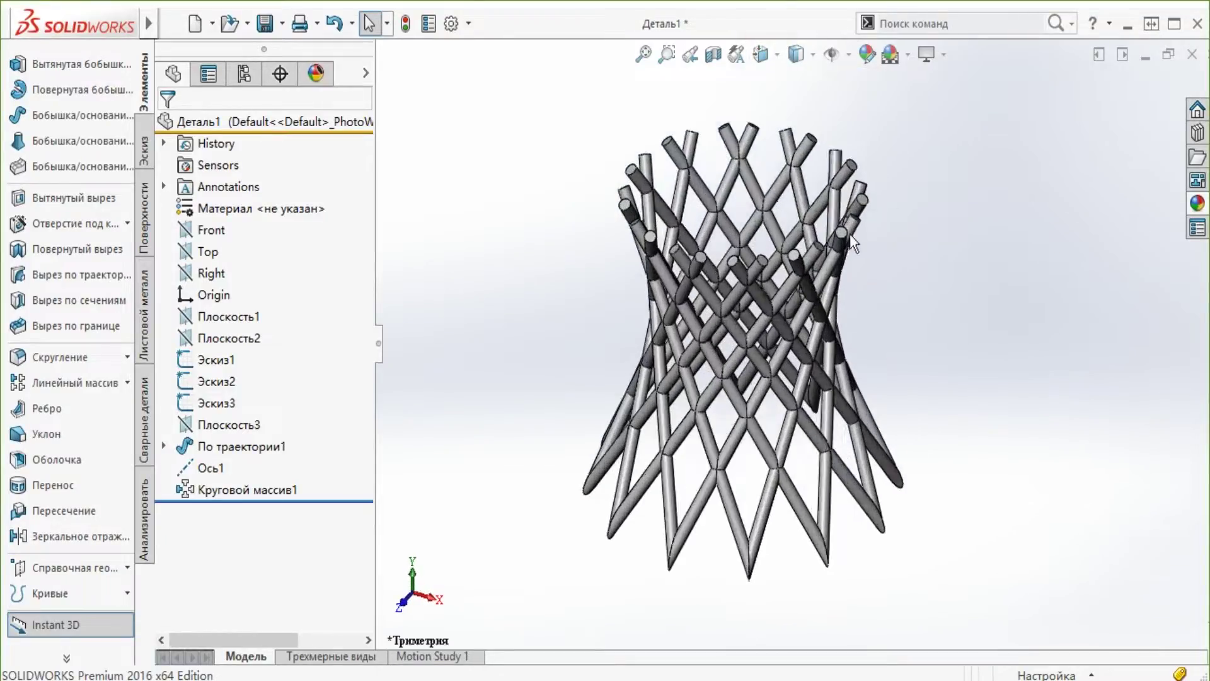